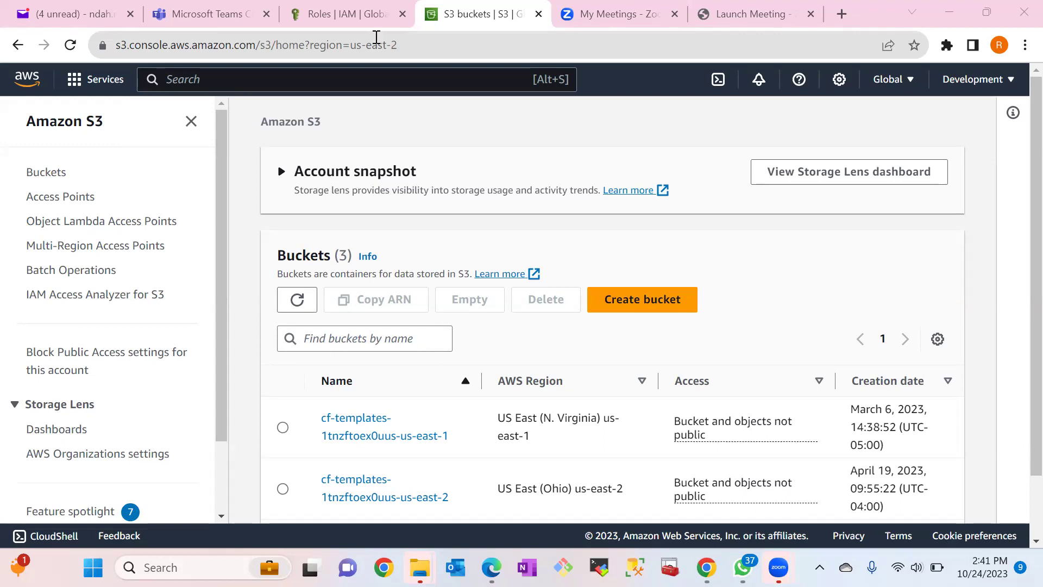
Step: Go to the IAM roles list and start creating a new role
click(341, 16)
click(76, 257)
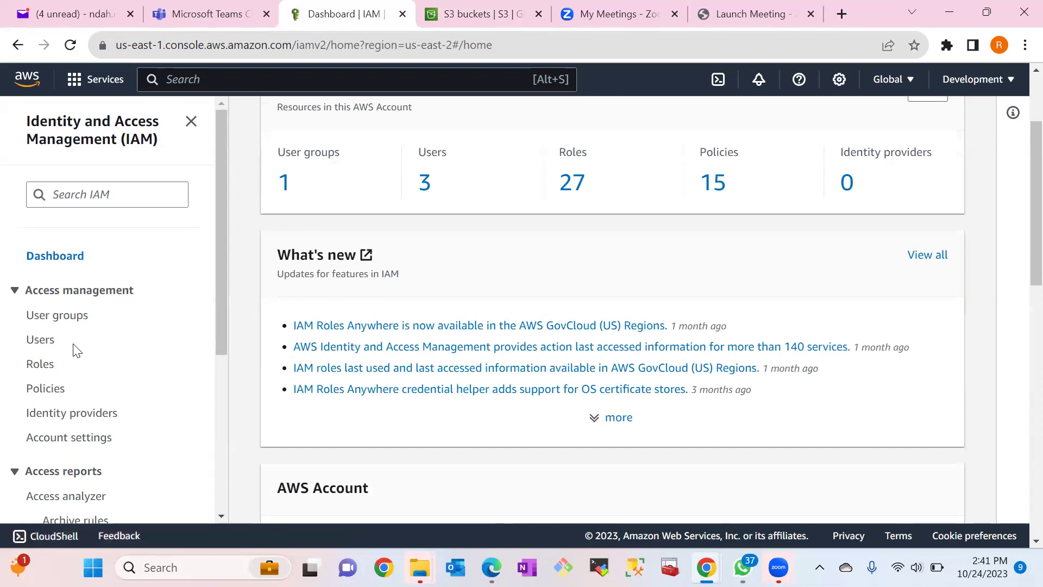
click(40, 371)
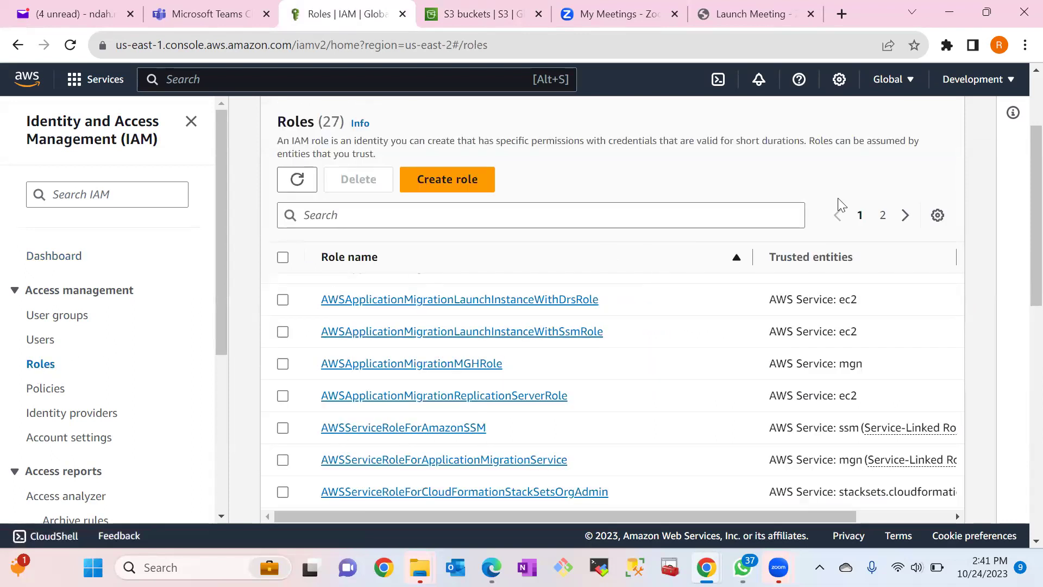
scroll(1017, 187, up, 2)
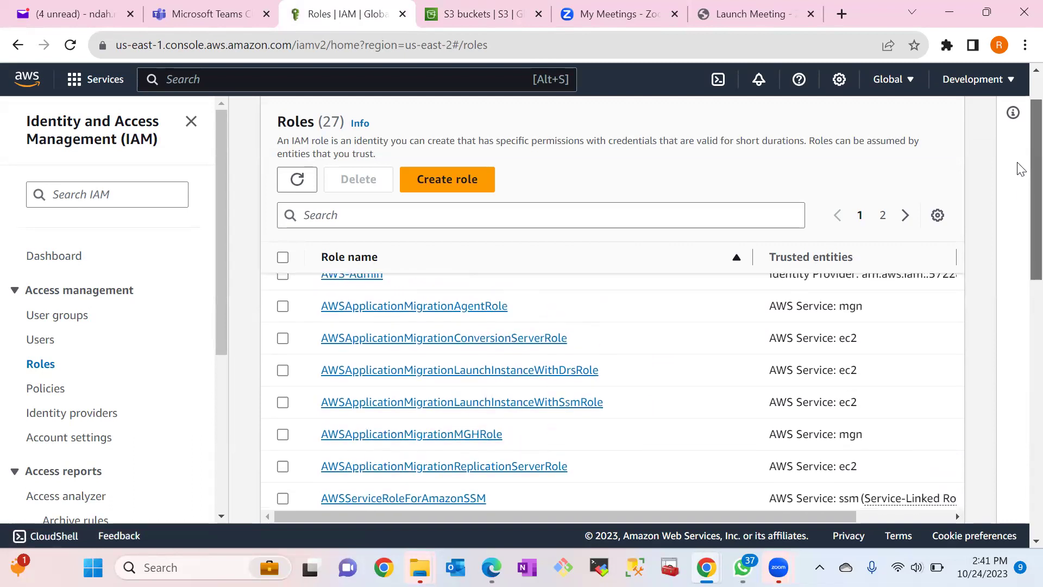
scroll(1018, 164, up, 2)
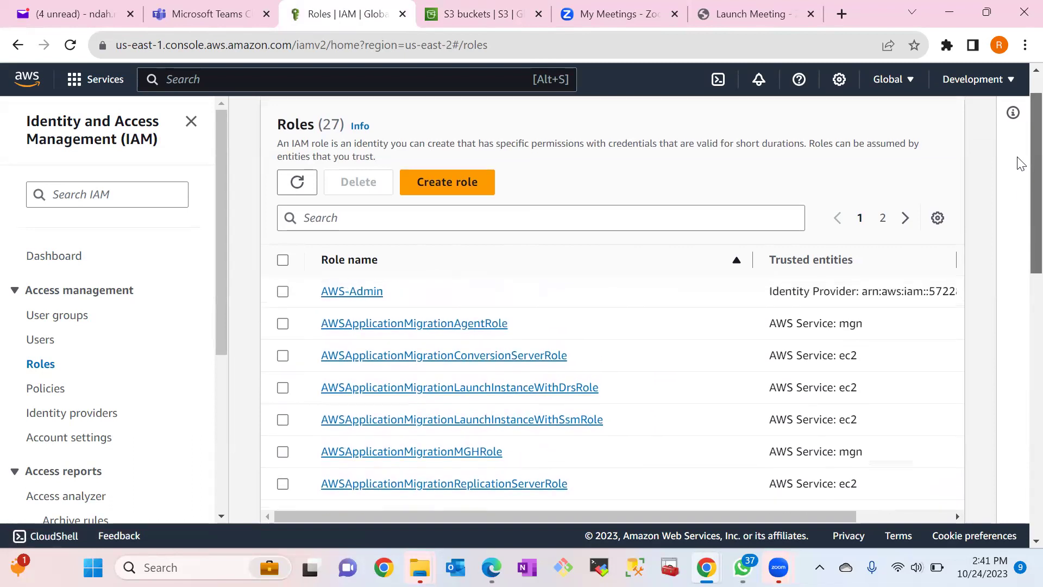
scroll(1019, 157, up, 1)
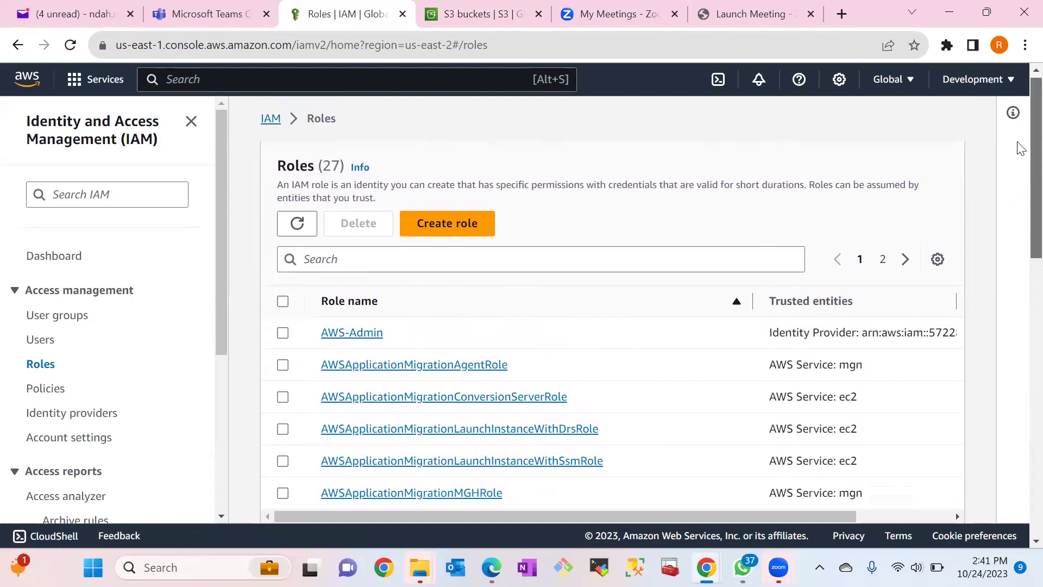
scroll(1018, 157, down, 1)
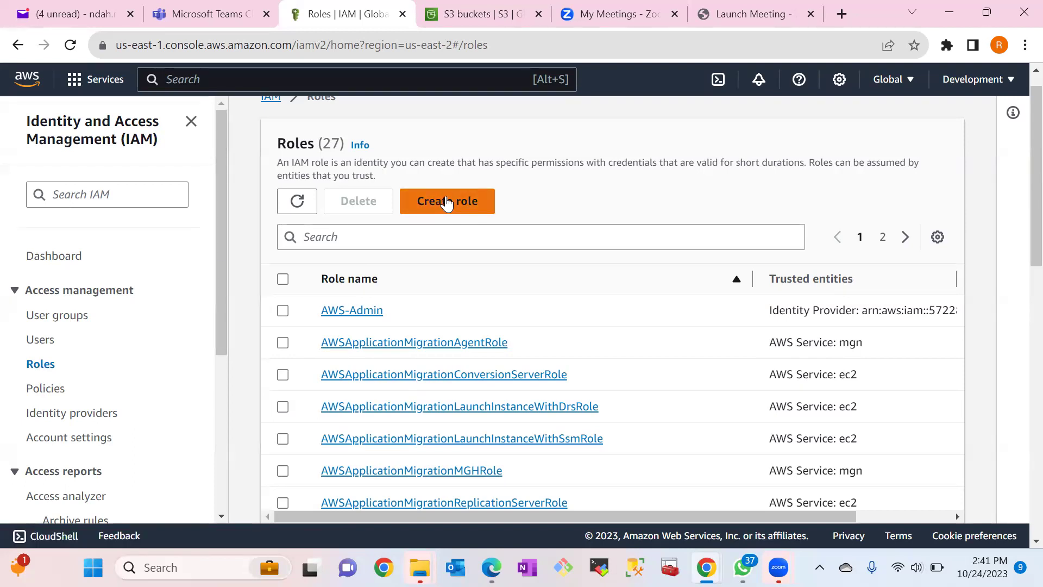
drag(531, 203, 504, 203)
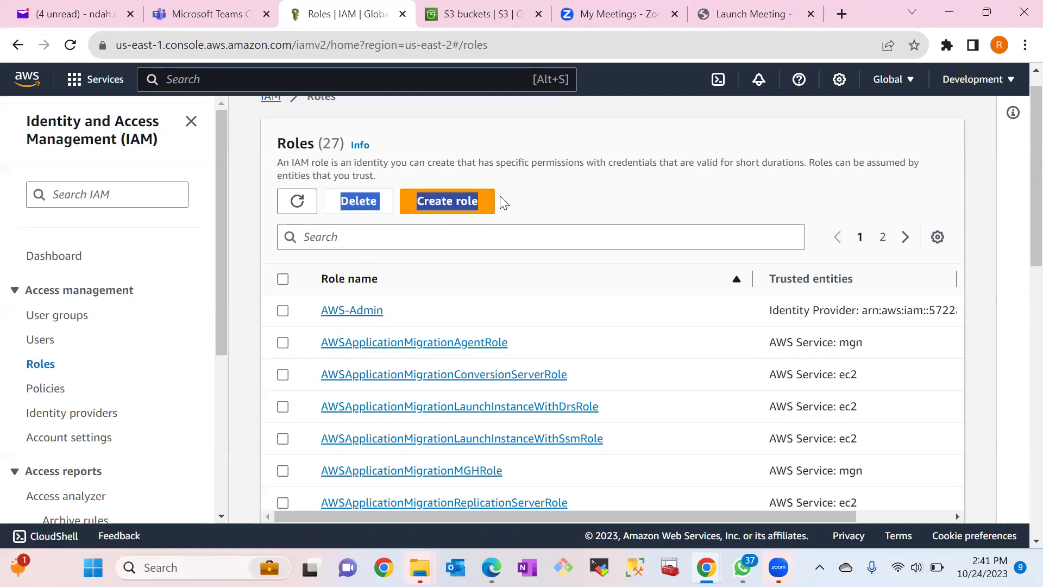
click(466, 206)
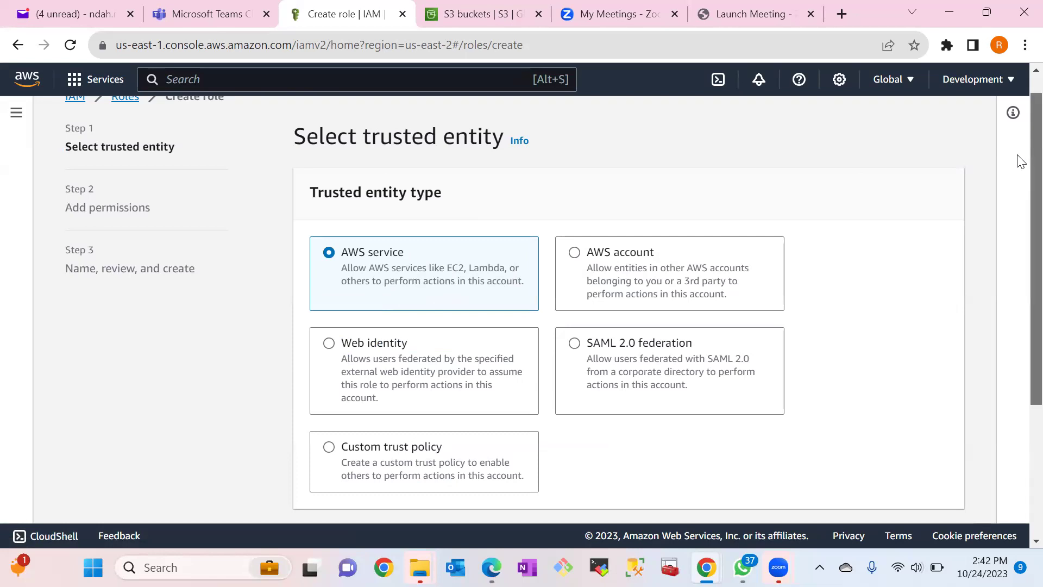
Step: Keep AWS service as the trusted entity type, choose S3 as the service and use case, and continue to permissions
scroll(1019, 180, down, 1)
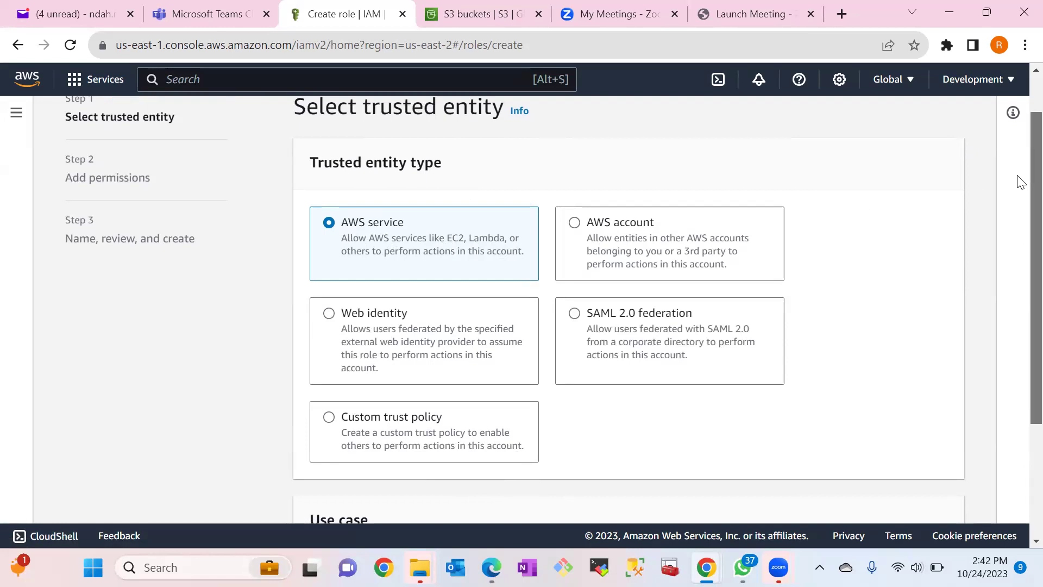
scroll(1020, 185, down, 3)
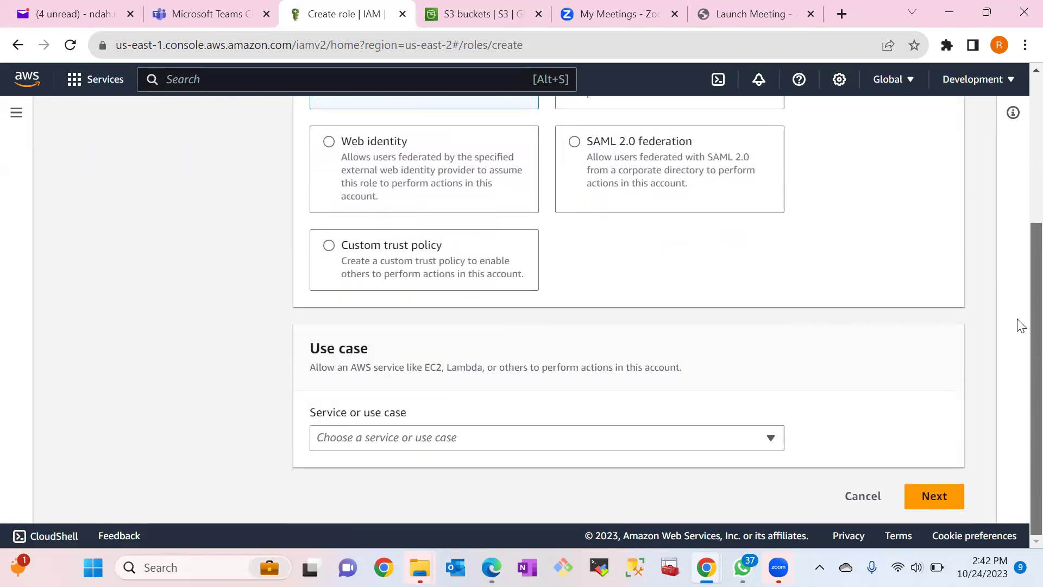
click(509, 441)
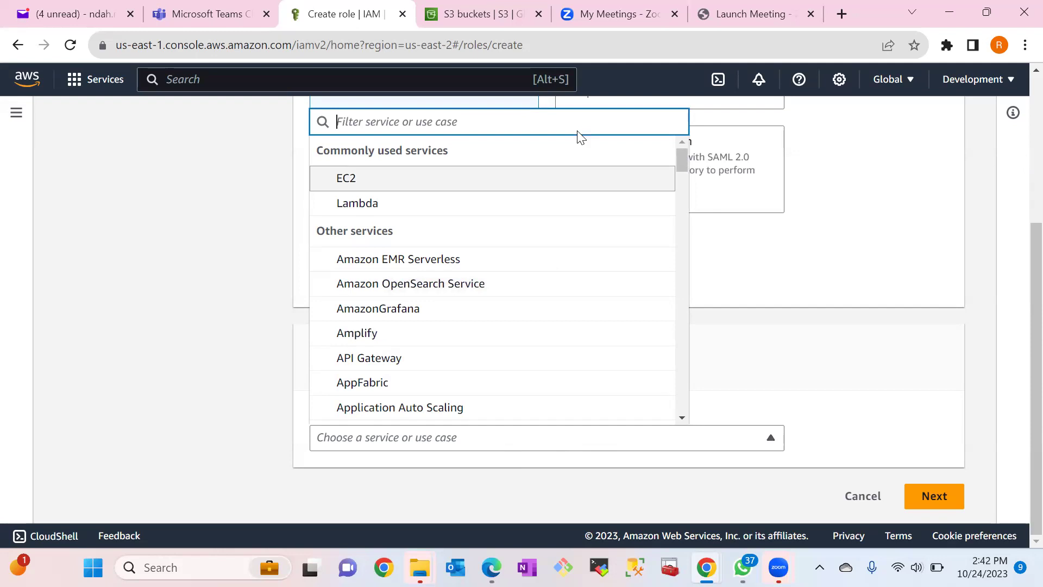
click(451, 148)
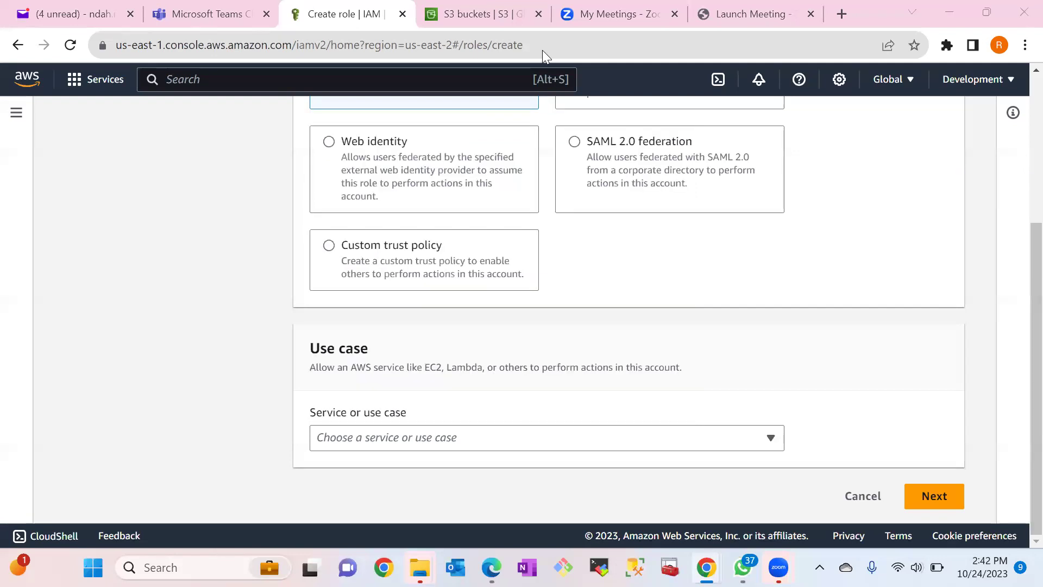
click(365, 442)
click(364, 442)
click(353, 436)
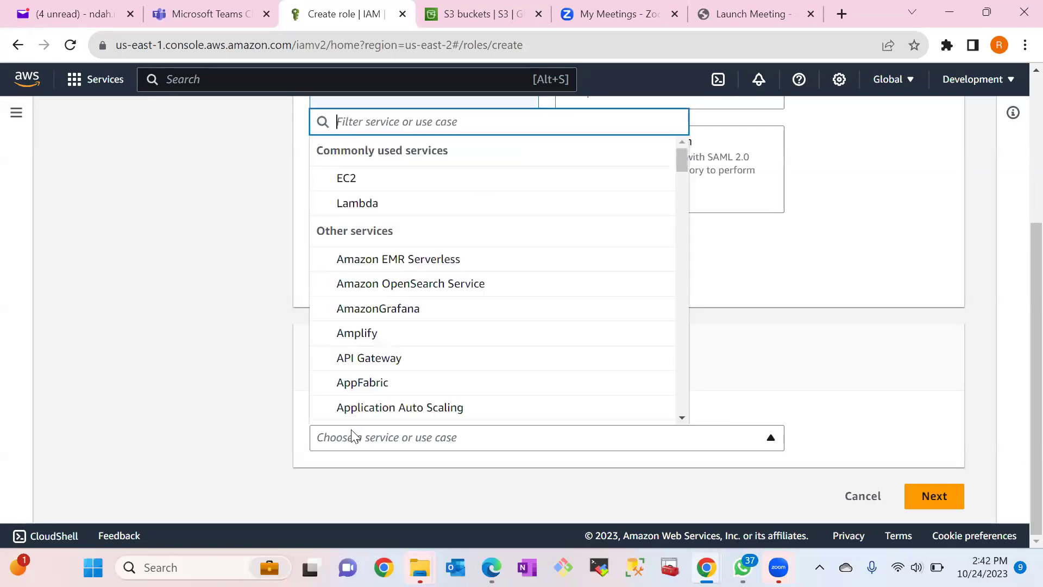
text(s3)
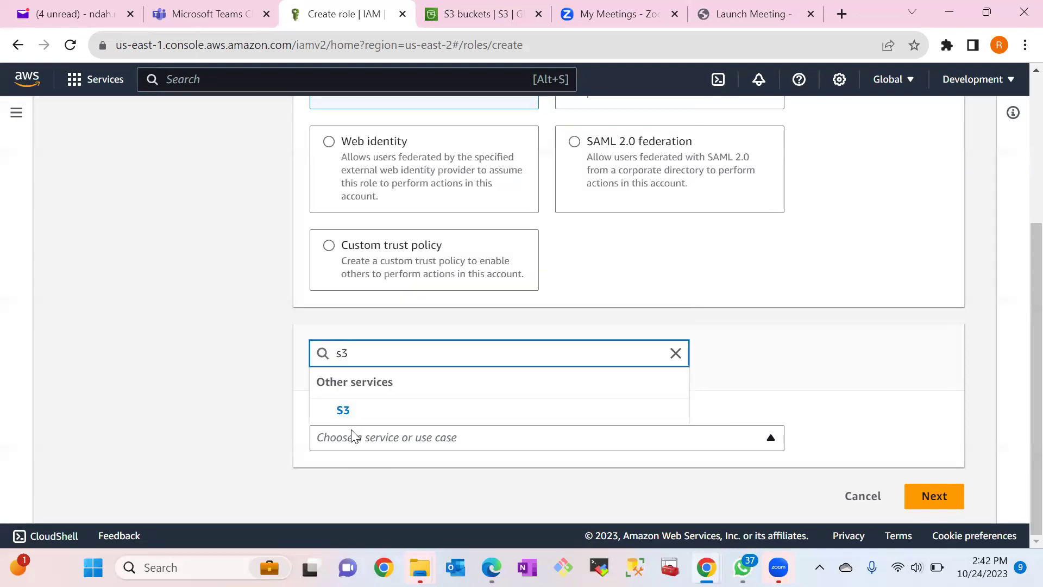
click(344, 418)
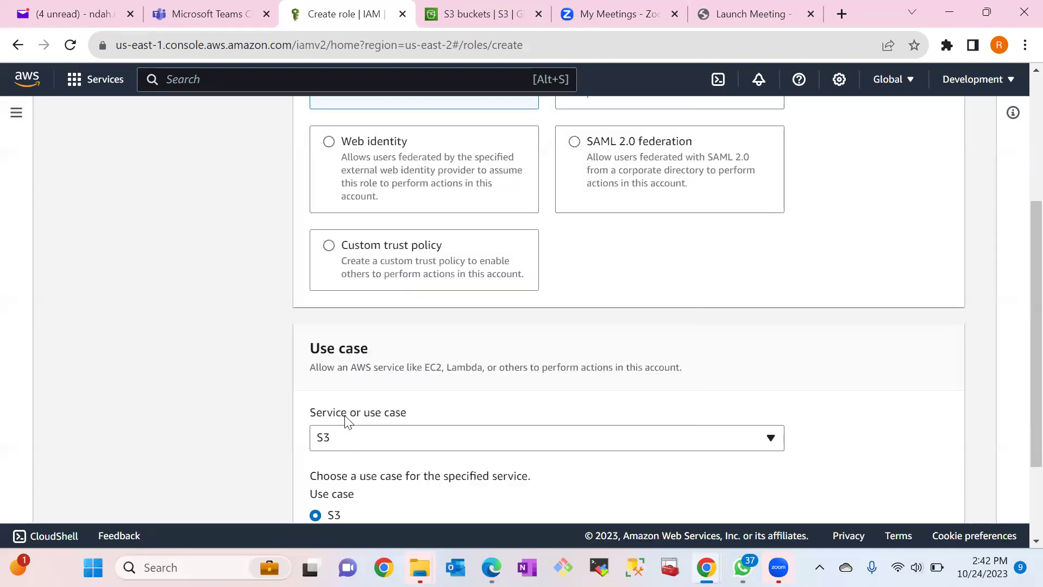
scroll(1018, 256, down, 3)
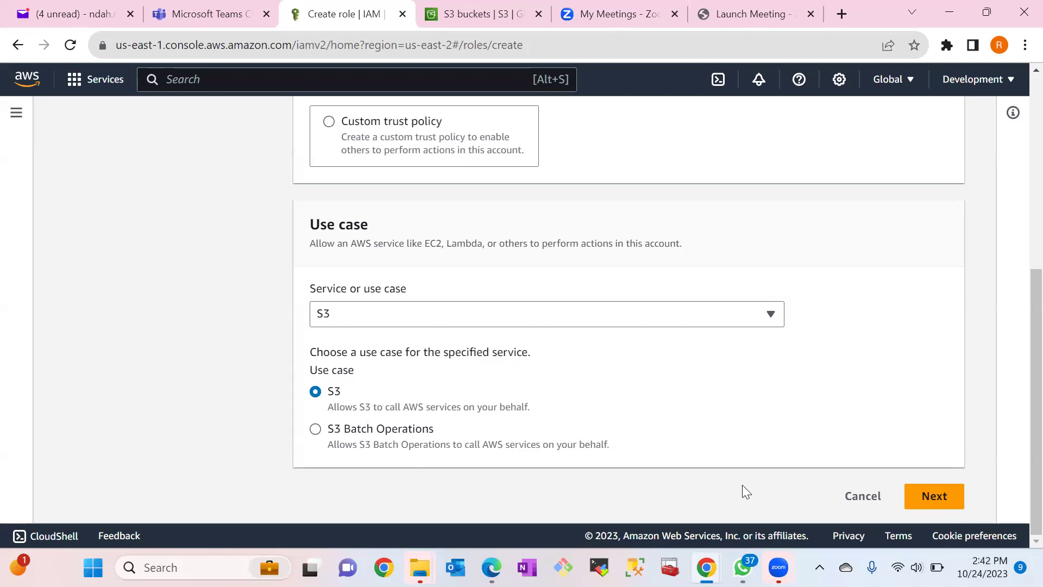
click(927, 496)
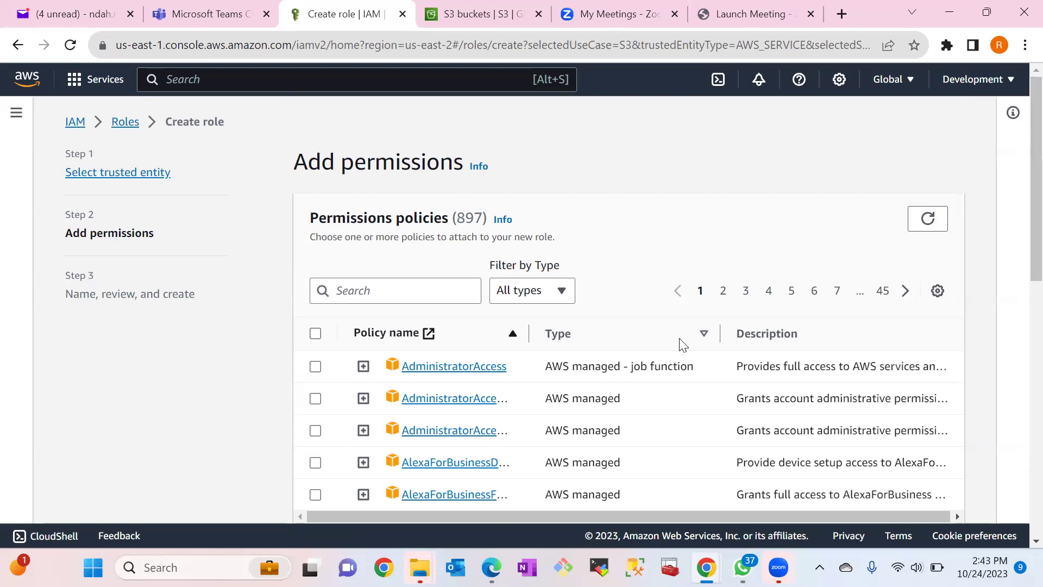
Step: Attach the AdministratorAccess policy to the new role and continue to the naming and review stage
click(372, 291)
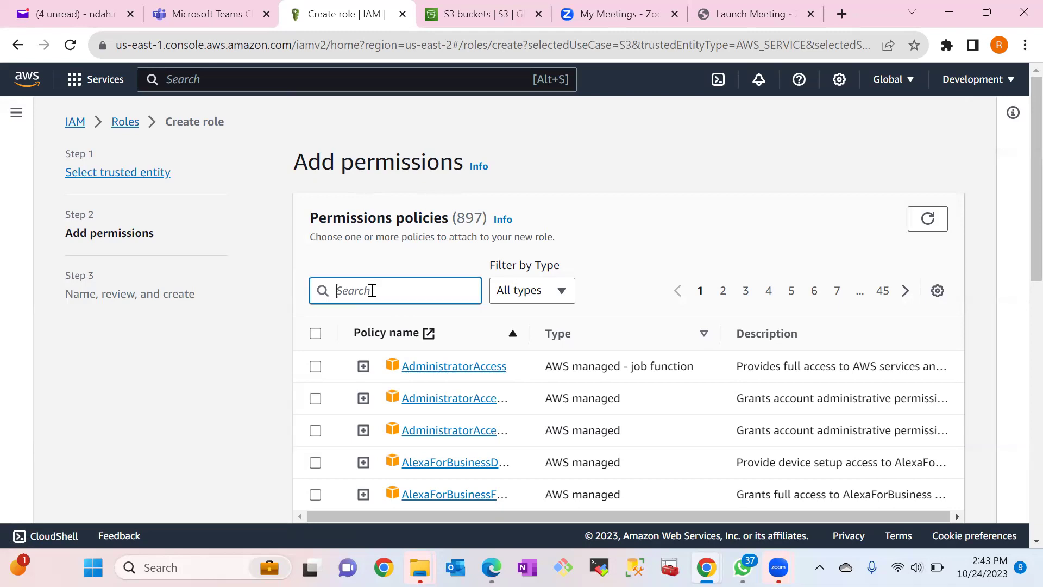
click(317, 368)
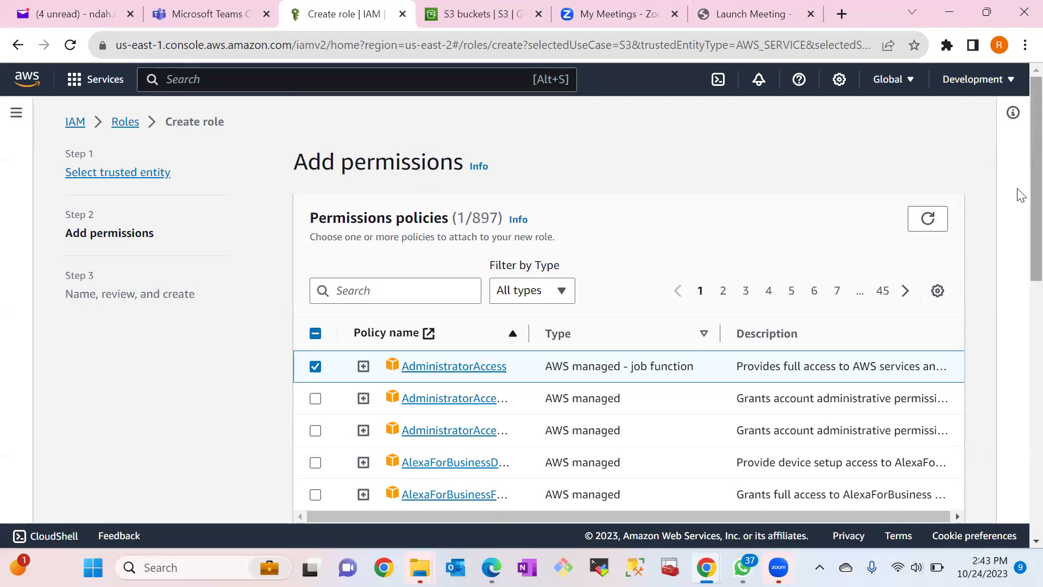
scroll(1020, 194, down, 4)
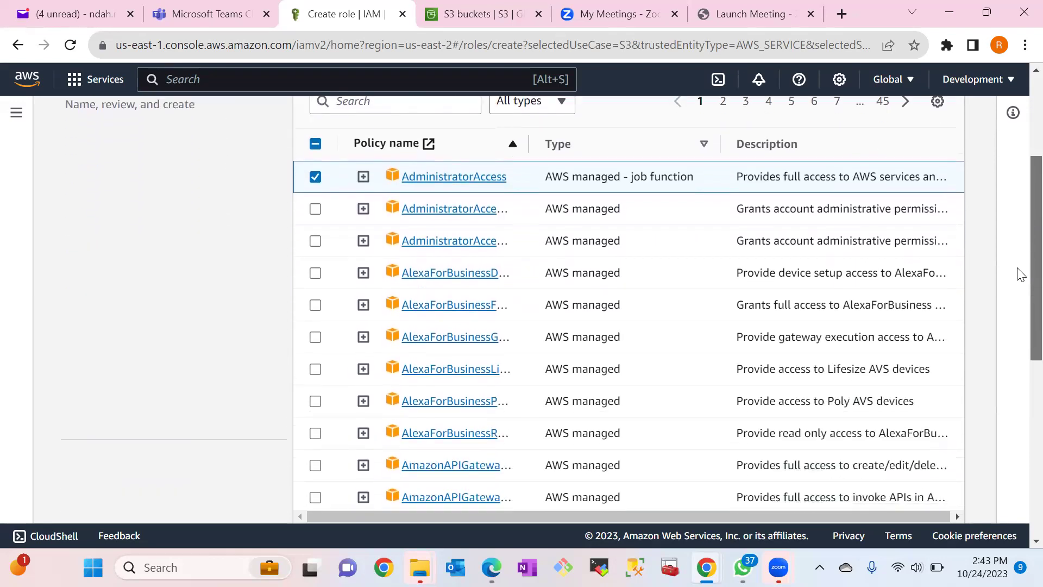
scroll(1020, 324, down, 6)
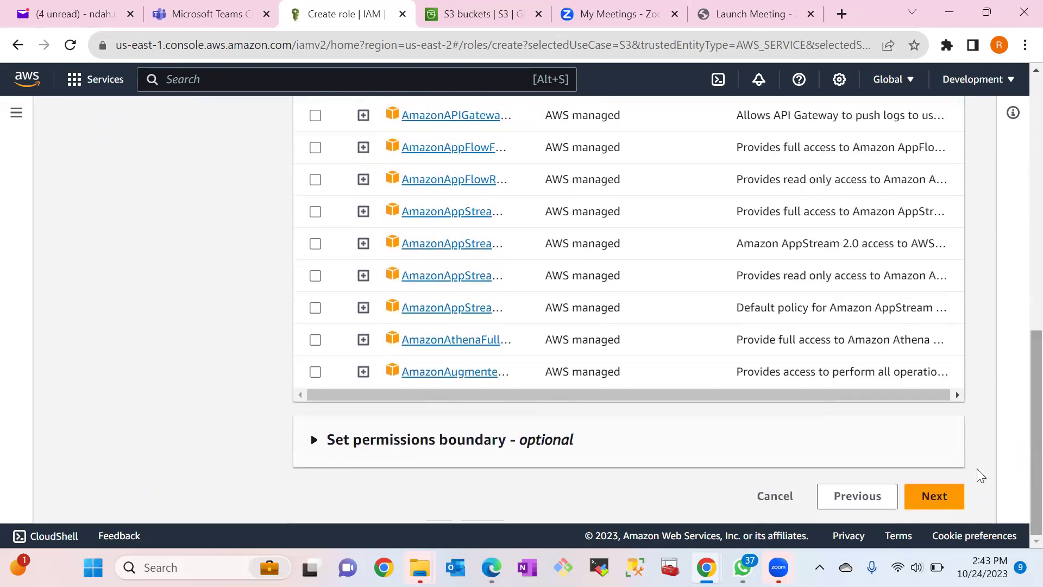
click(935, 497)
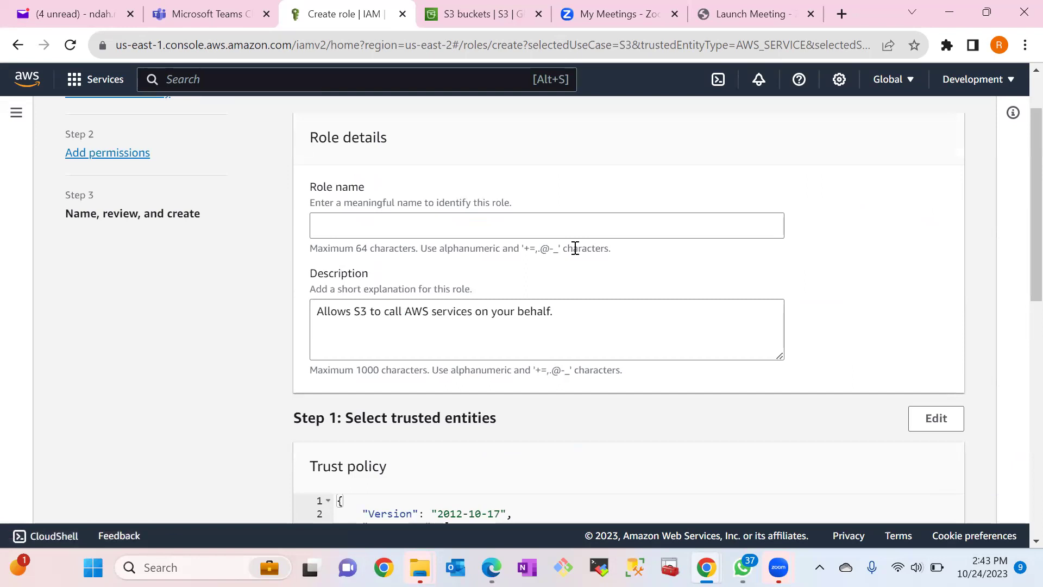
Step: Name the role S3_CRR and create it with the default description and trust policy
click(472, 232)
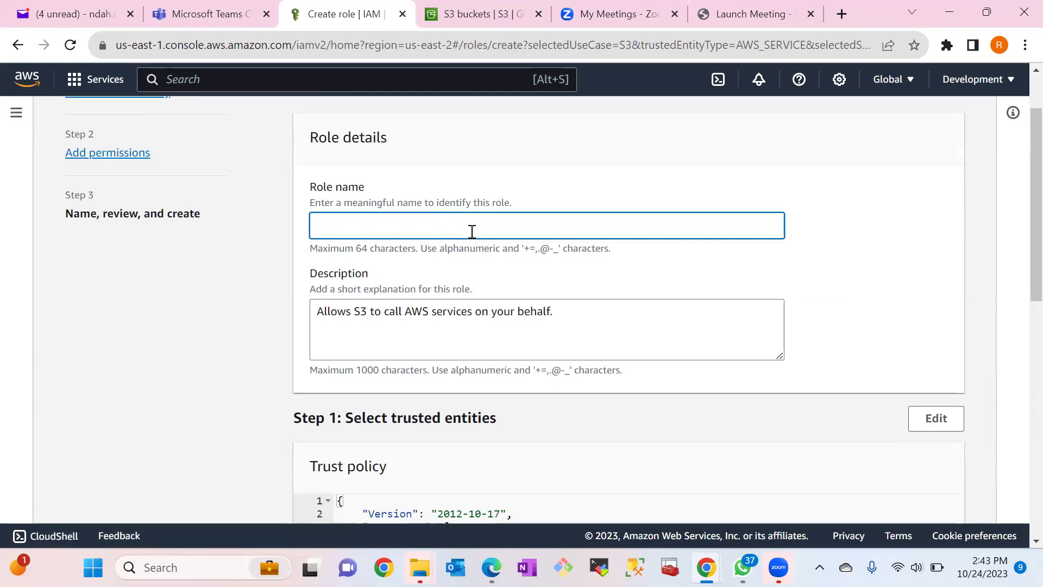
text(S3_CRR)
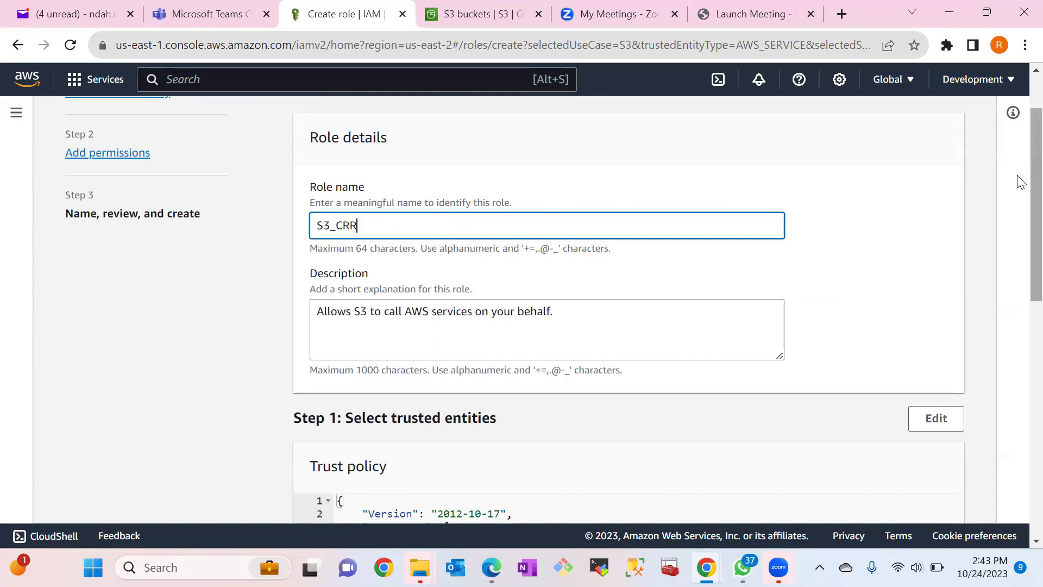
scroll(1019, 245, down, 10)
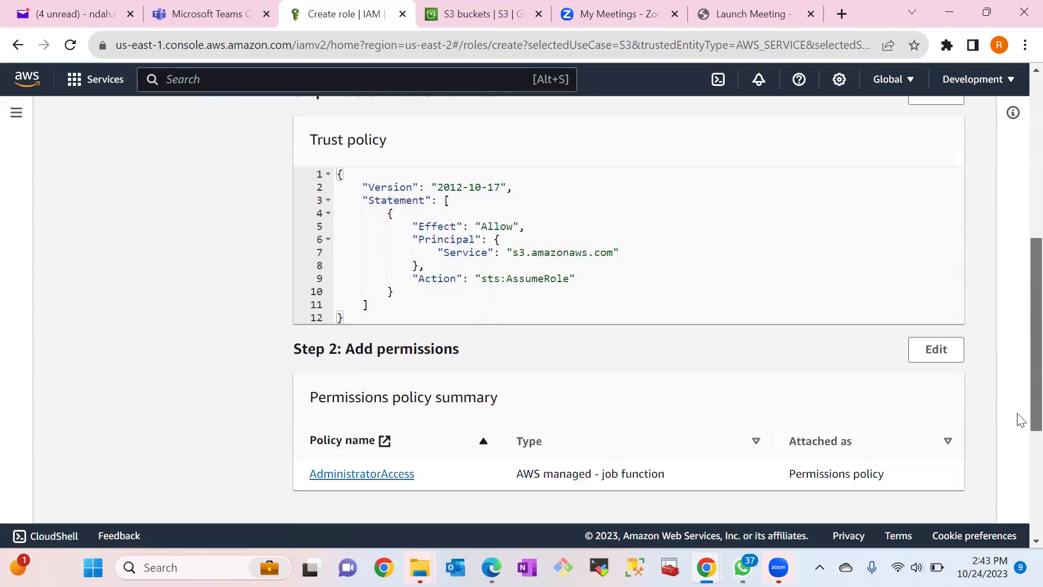
click(938, 509)
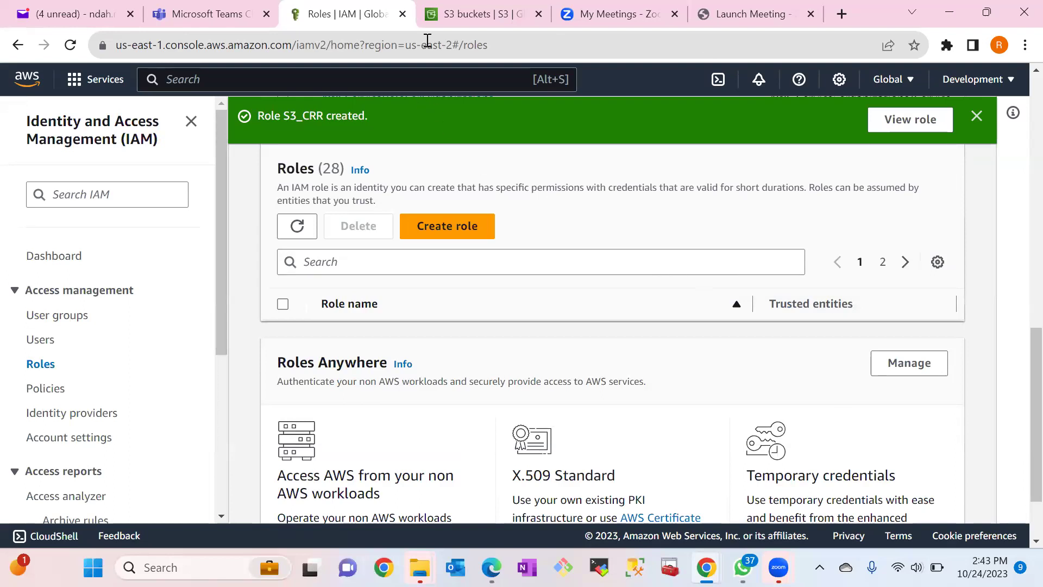
Step: Find the S3 service in the AWS console and start creating a new bucket
click(169, 79)
text(S3)
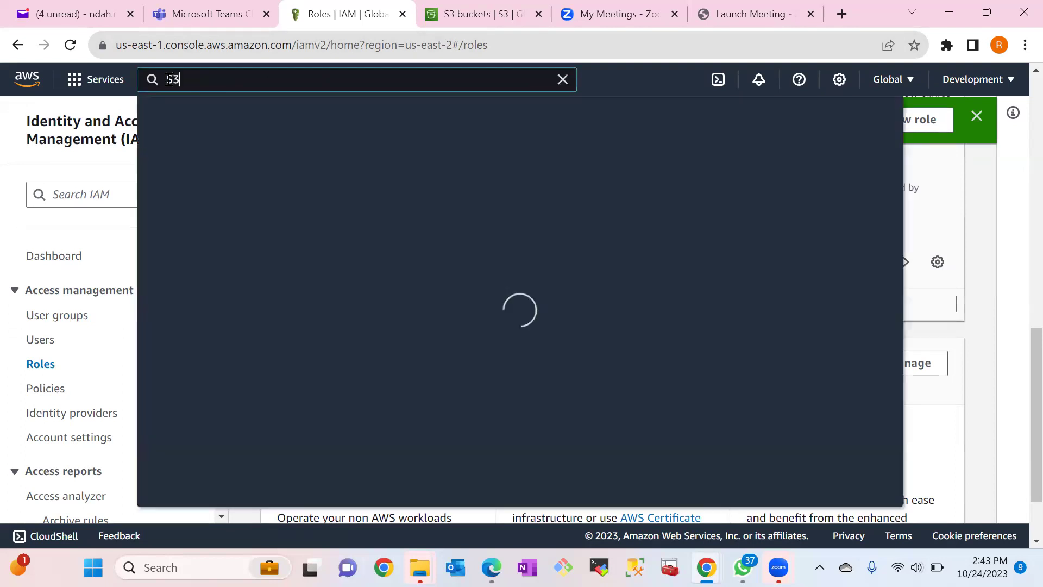
click(394, 239)
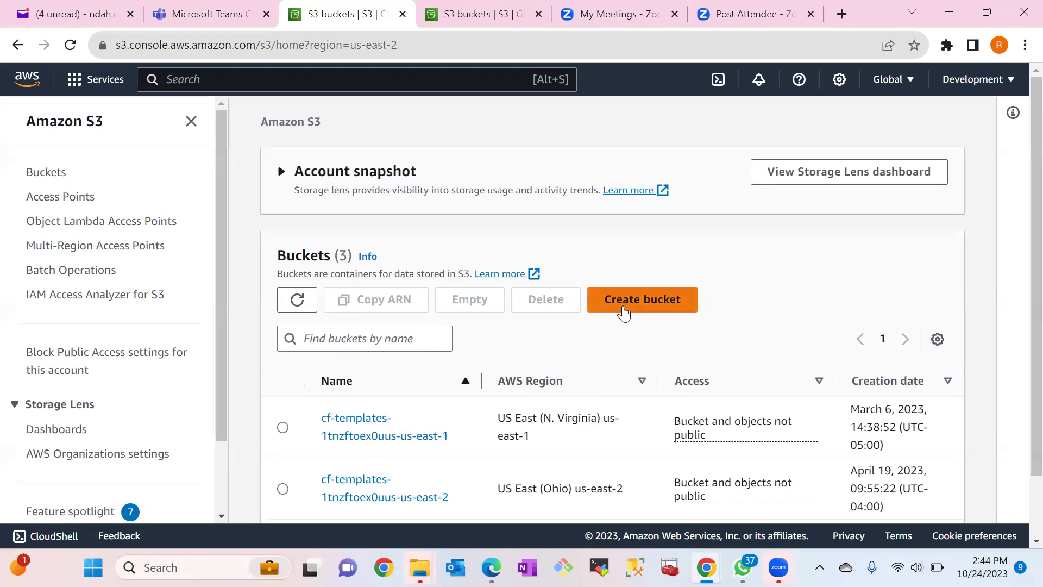
click(622, 313)
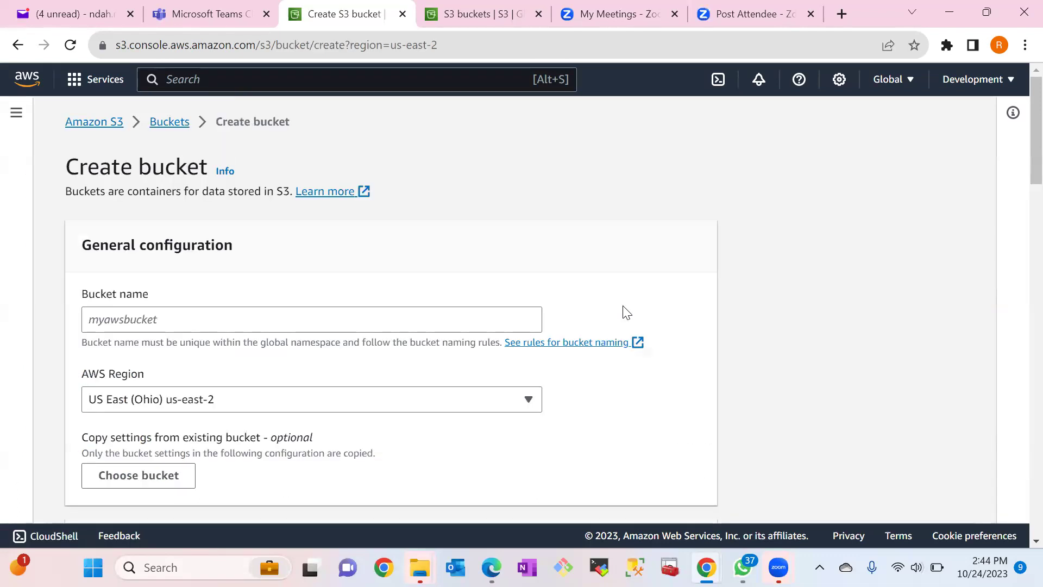
Step: Name the bucket us-east-1-crr and set its AWS Region to US East (N. Virginia) us-east-1
click(282, 323)
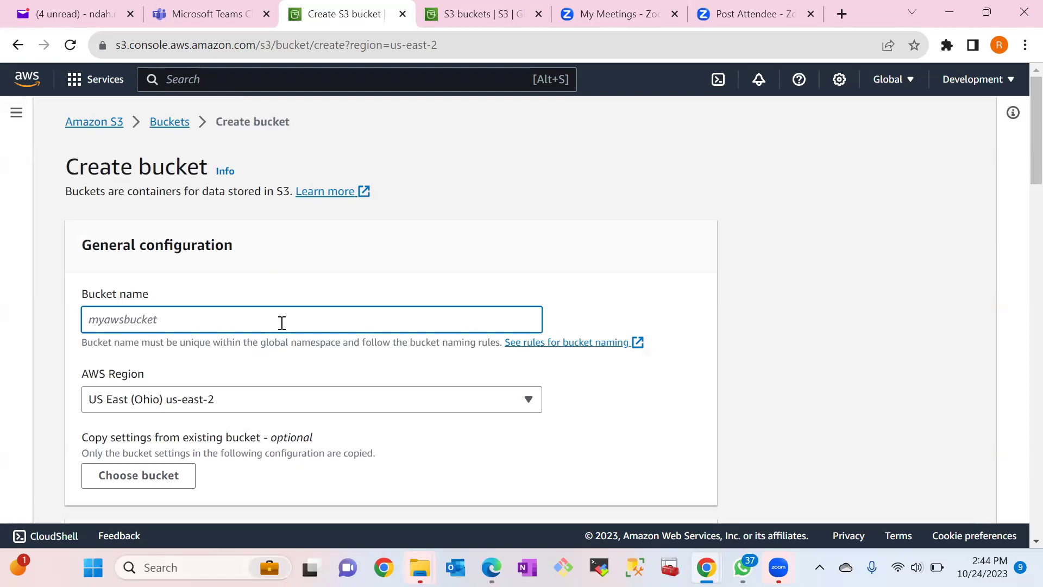
text(us-east-1-)
text(crr)
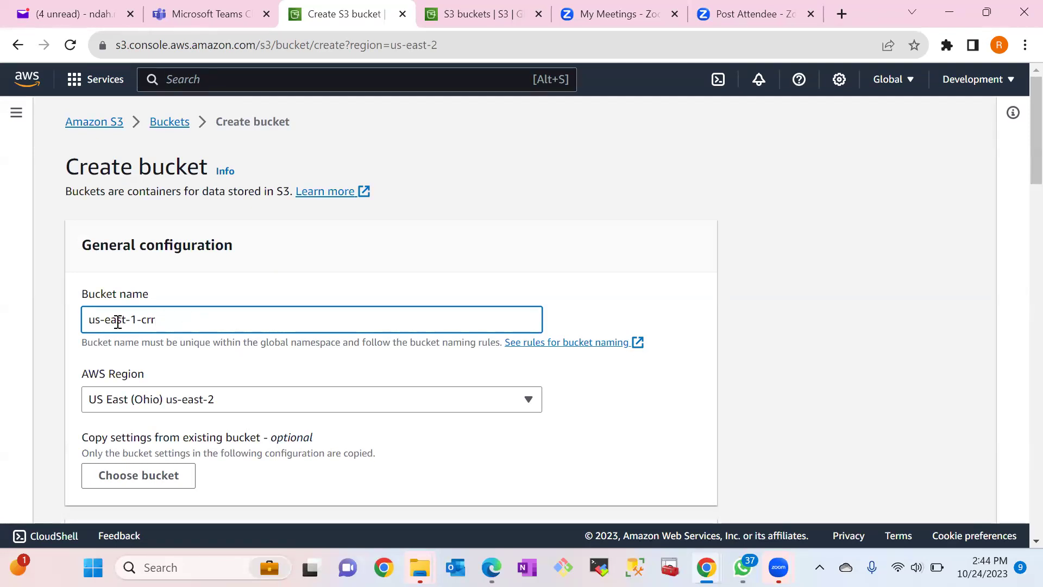
click(265, 400)
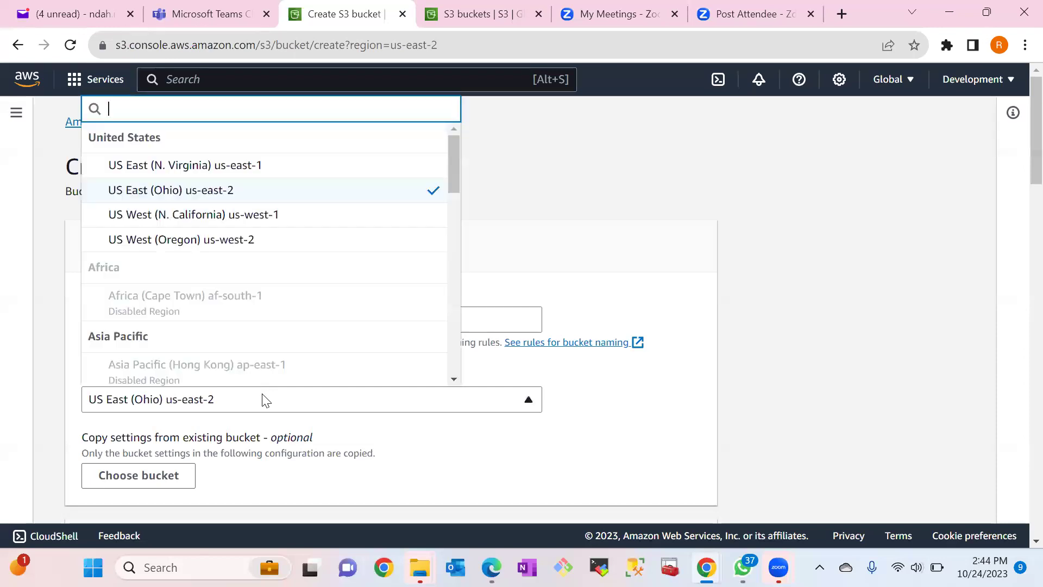
click(264, 401)
click(264, 401)
click(234, 173)
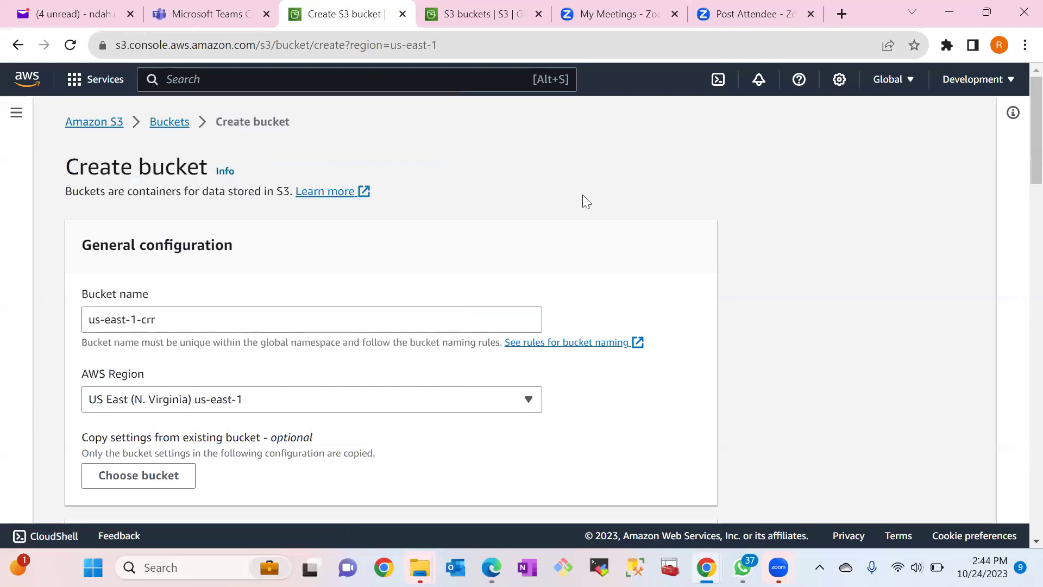
scroll(1020, 163, down, 4)
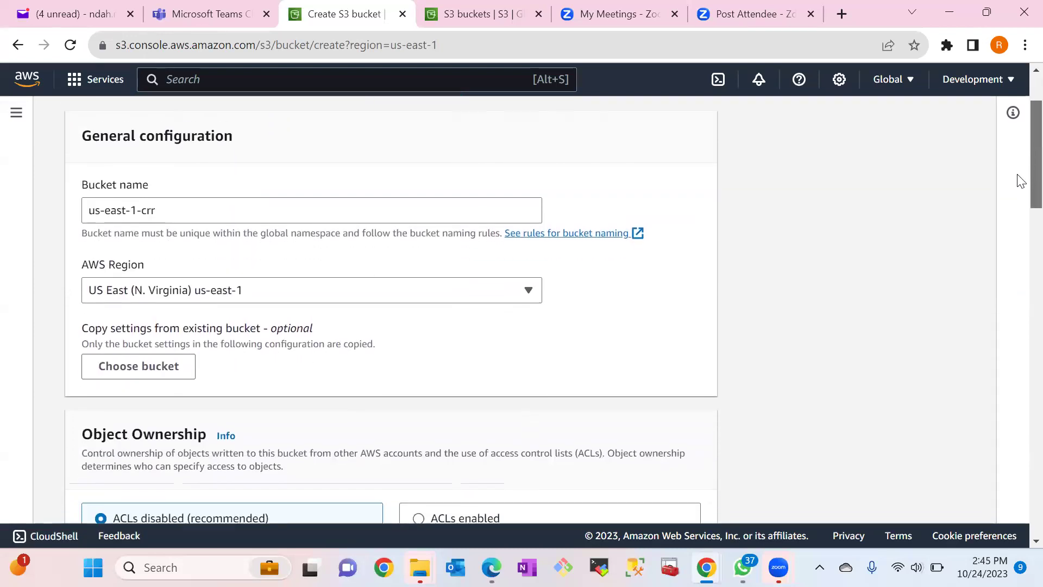
scroll(1020, 205, down, 5)
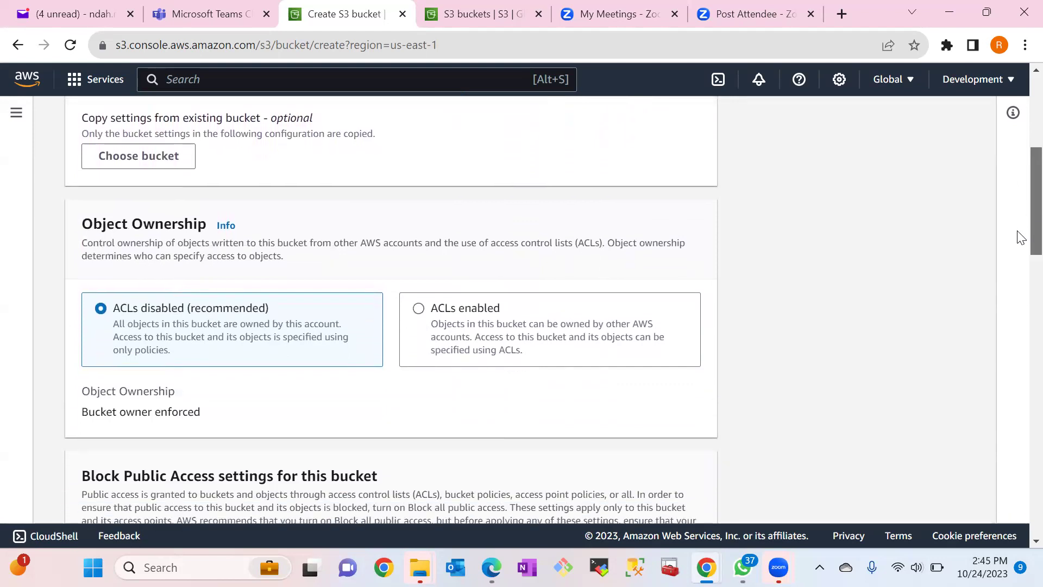
Step: Enable versioning for the us-east-1-crr bucket and create it with the other settings at their defaults
scroll(1021, 273, down, 10)
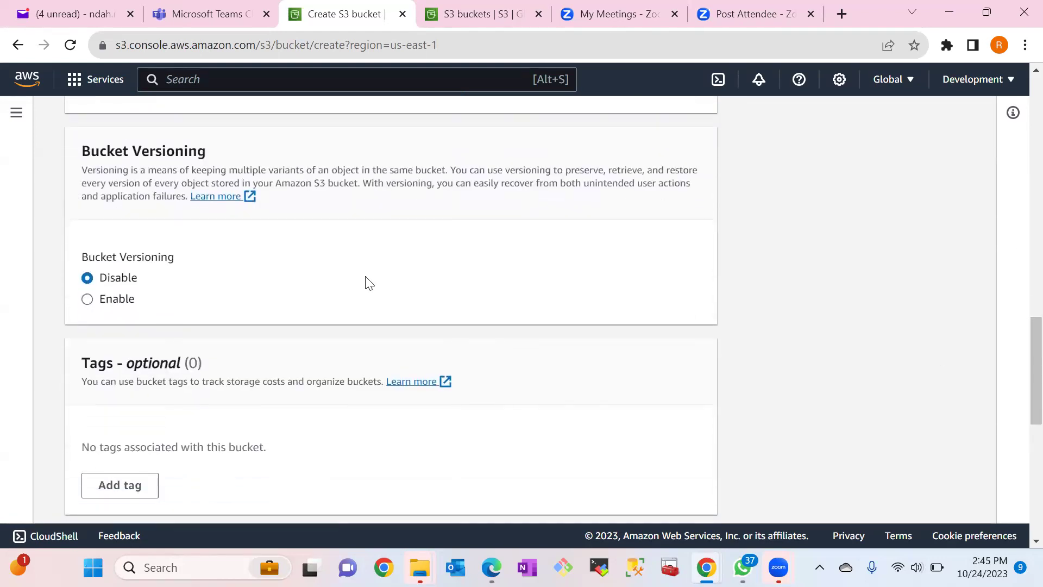
click(89, 300)
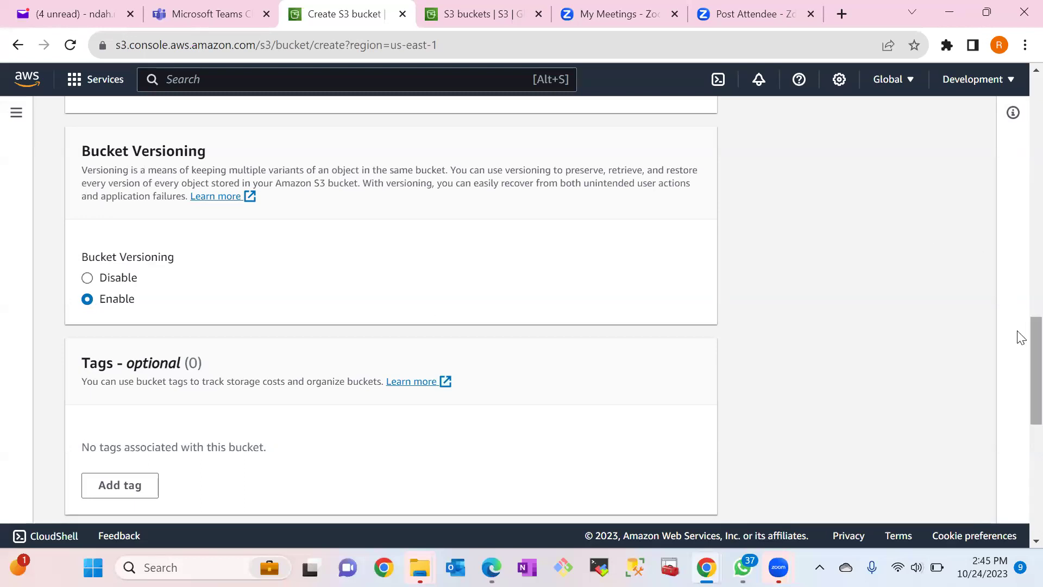
scroll(1021, 337, down, 8)
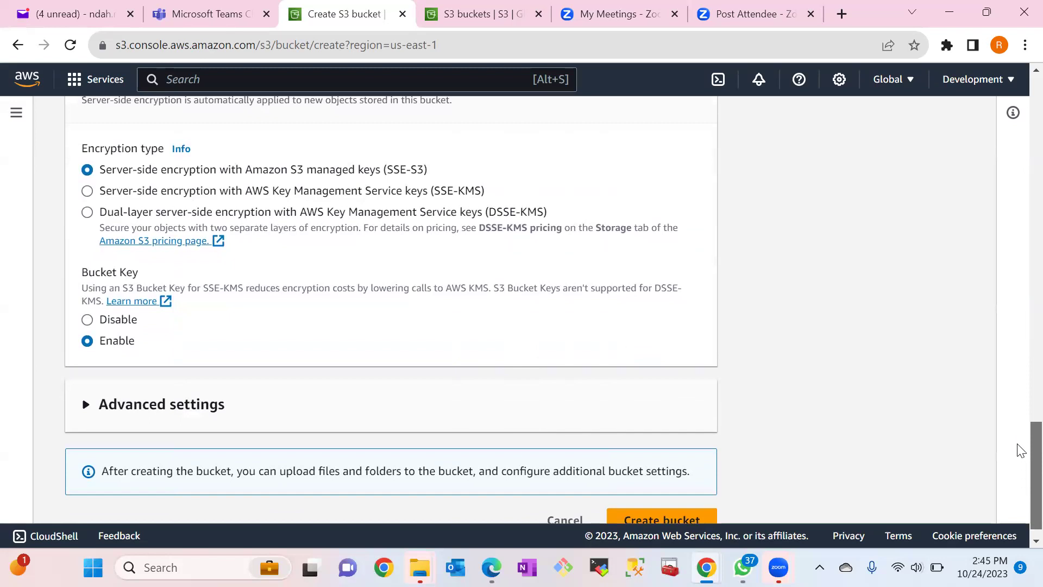
scroll(1020, 450, down, 1)
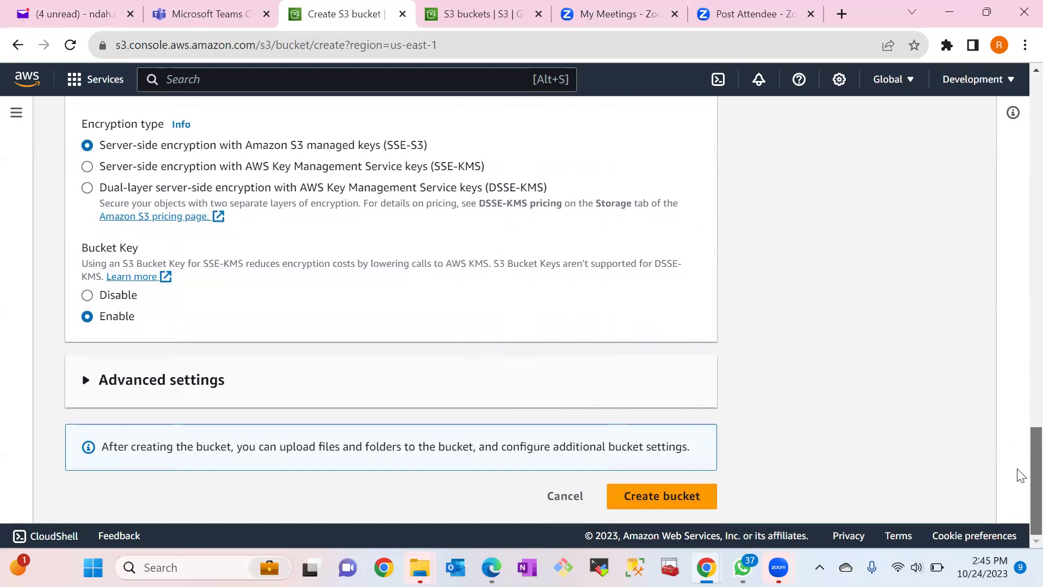
click(656, 496)
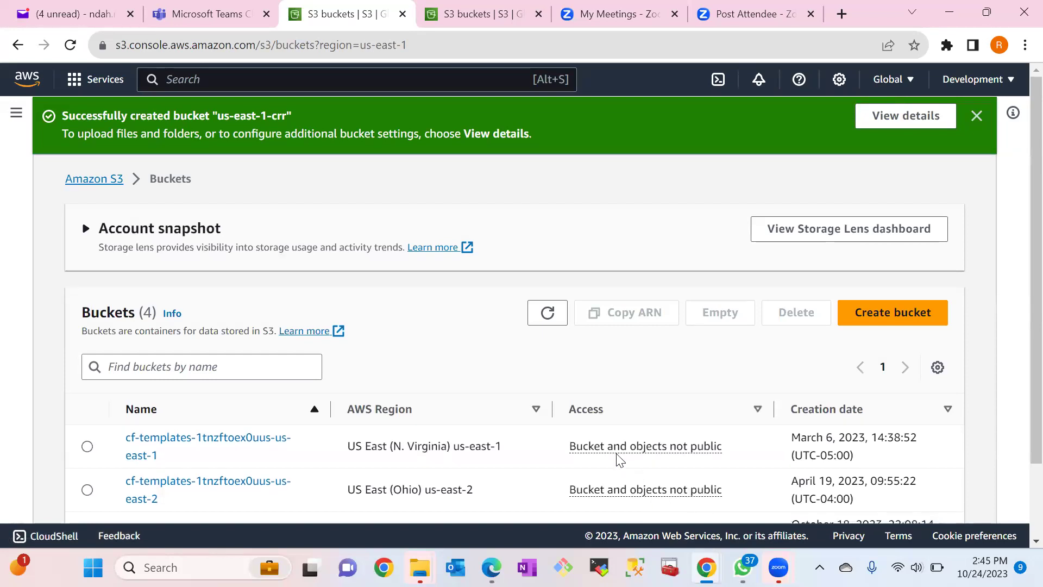
Step: Start a second bucket named us-east-2-crr and set its AWS Region to US East (Ohio) us-east-2
click(880, 324)
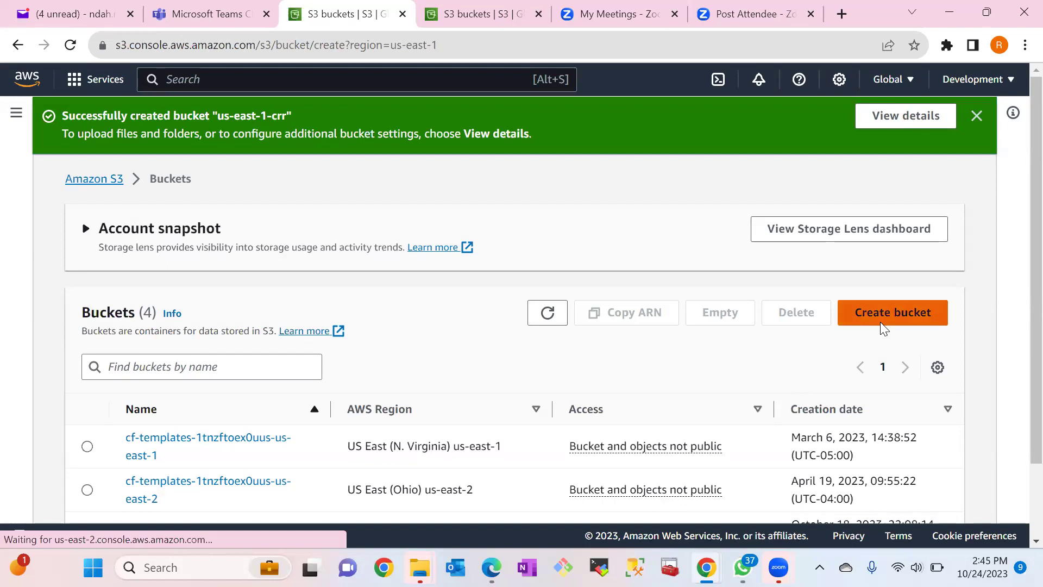
click(309, 327)
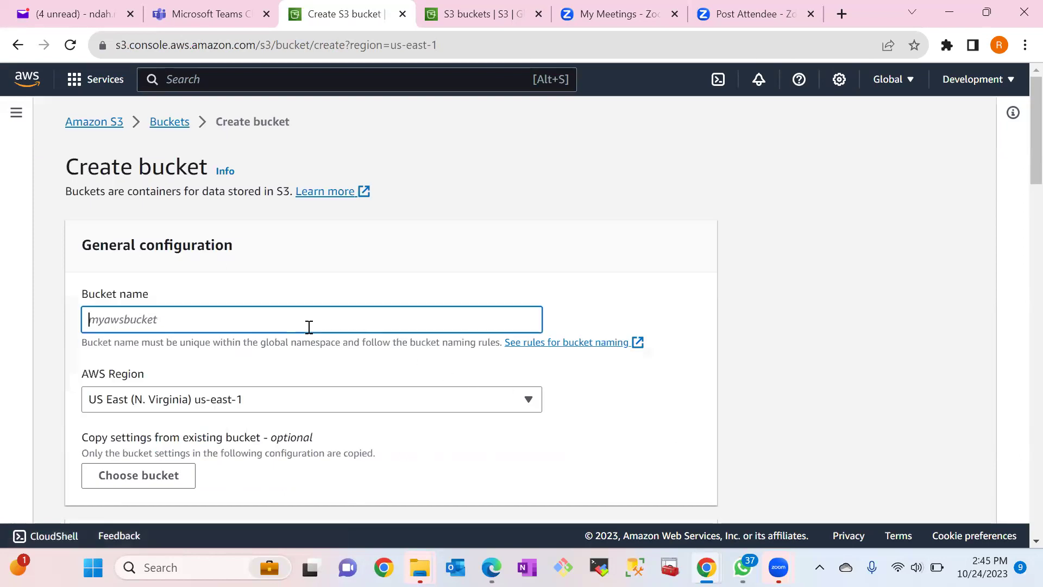
text(us)
text(-)
text(eat)
text(t-2)
text(-c)
text(rr)
click(413, 406)
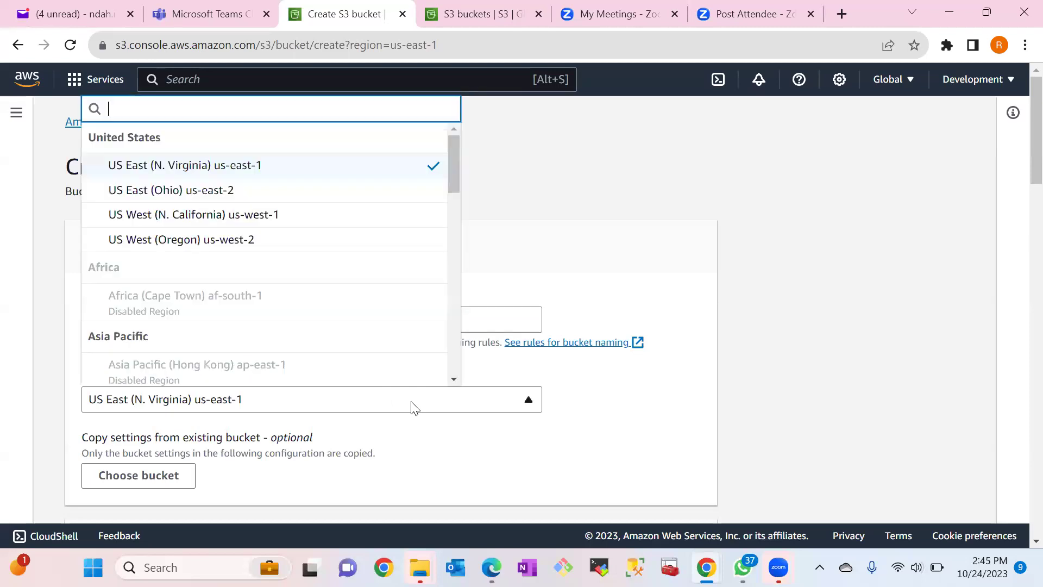
click(232, 193)
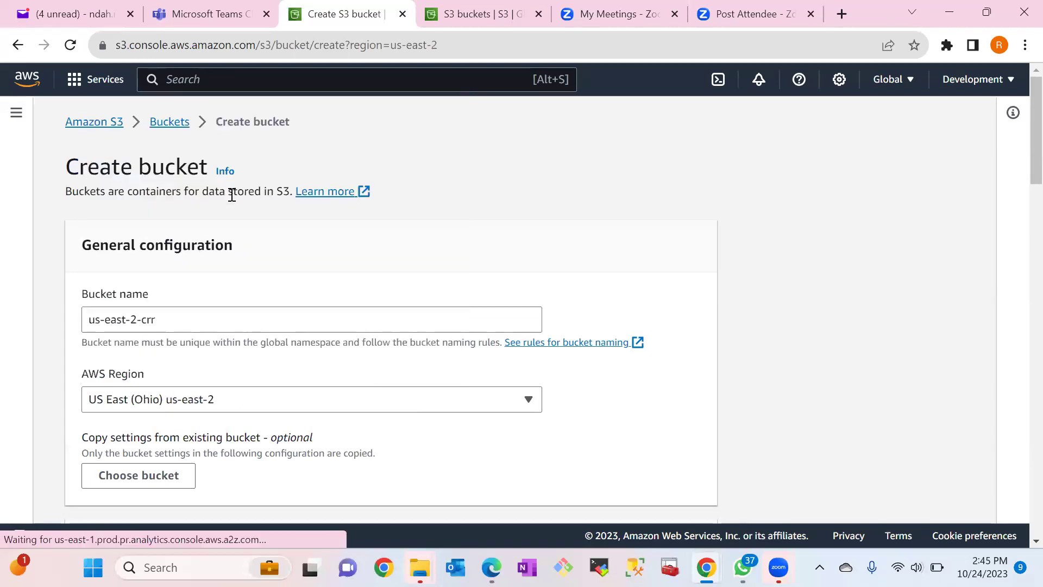
Step: Enable versioning for the us-east-2-crr bucket, create it with the remaining defaults and dismiss the notification
drag(1035, 166, 1017, 380)
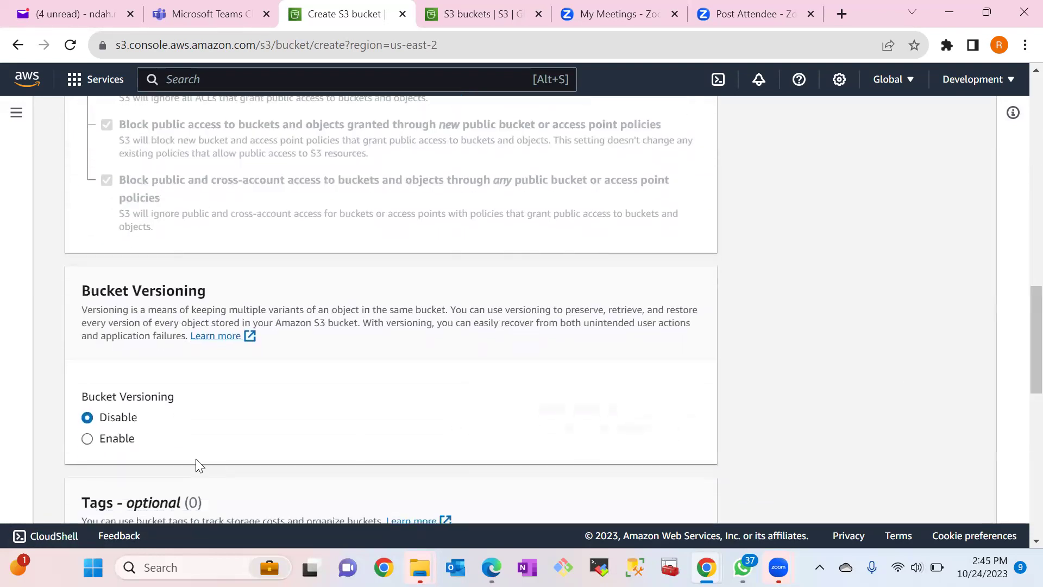
click(88, 442)
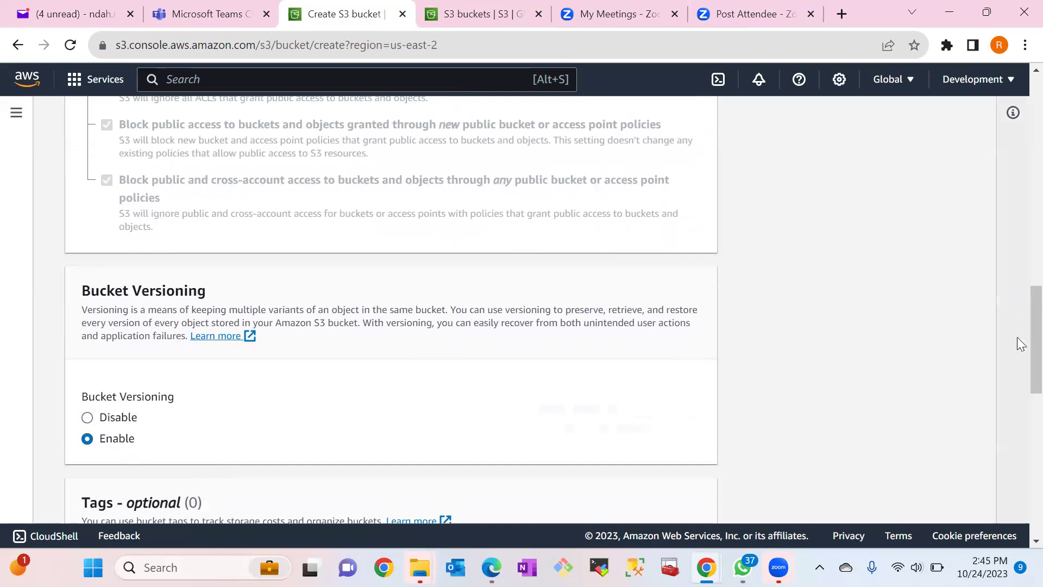
drag(1017, 342, 1021, 490)
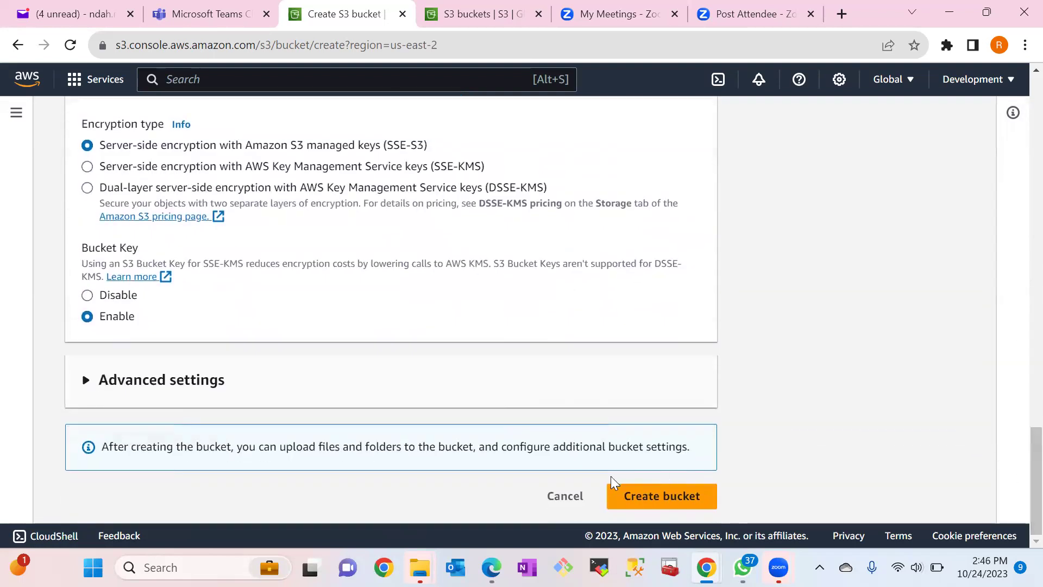
click(667, 501)
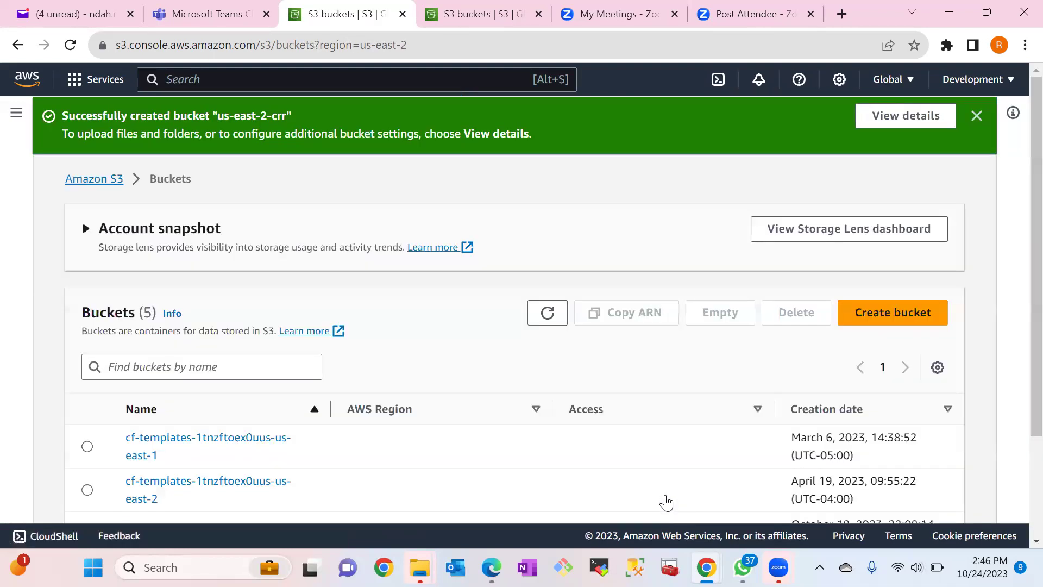
click(976, 116)
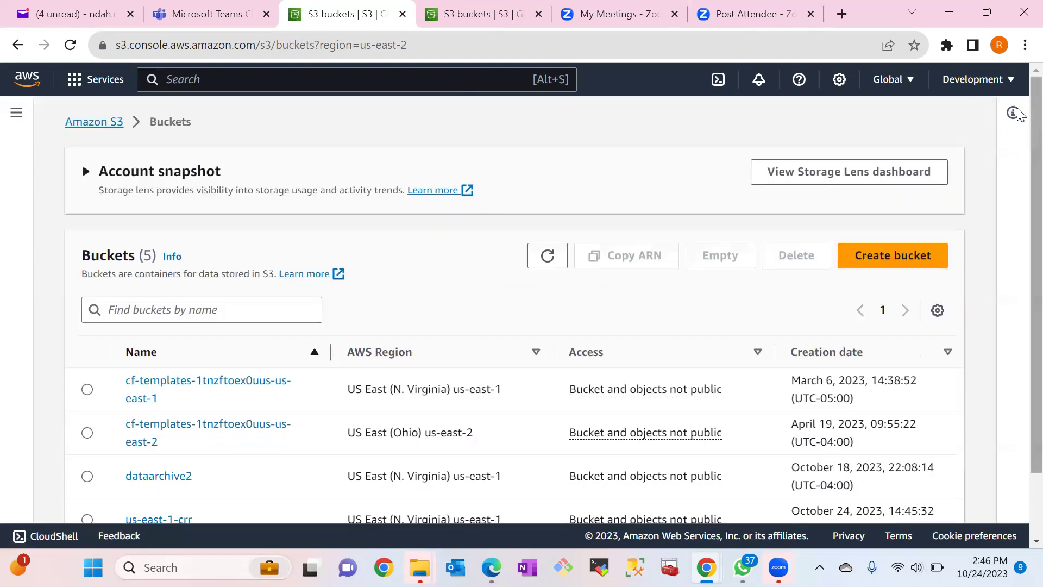
Step: Open the us-east-1-crr bucket's management settings and start creating a replication rule
scroll(1017, 114, down, 2)
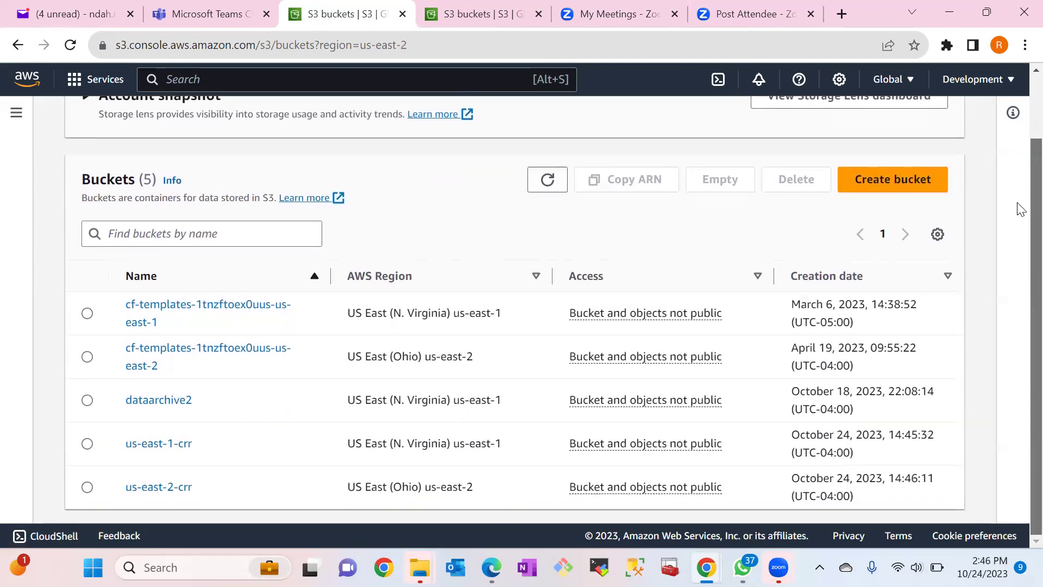
click(153, 448)
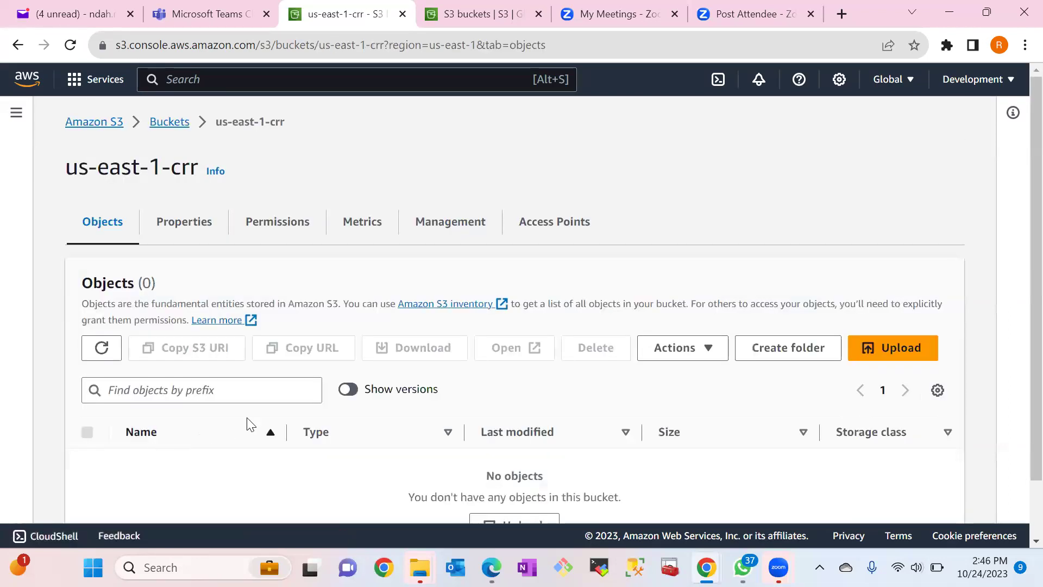
click(472, 237)
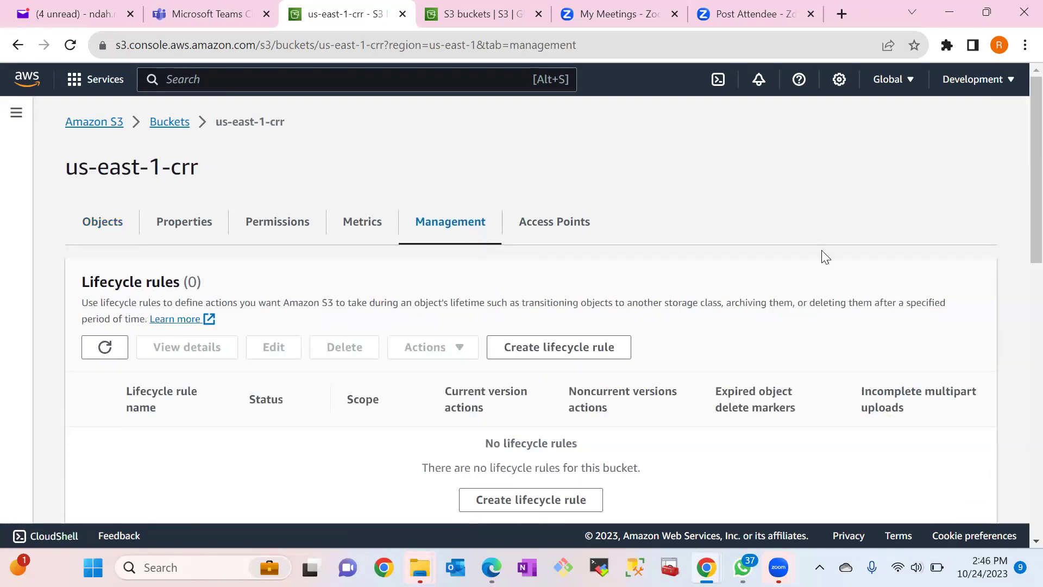
scroll(1019, 226, down, 5)
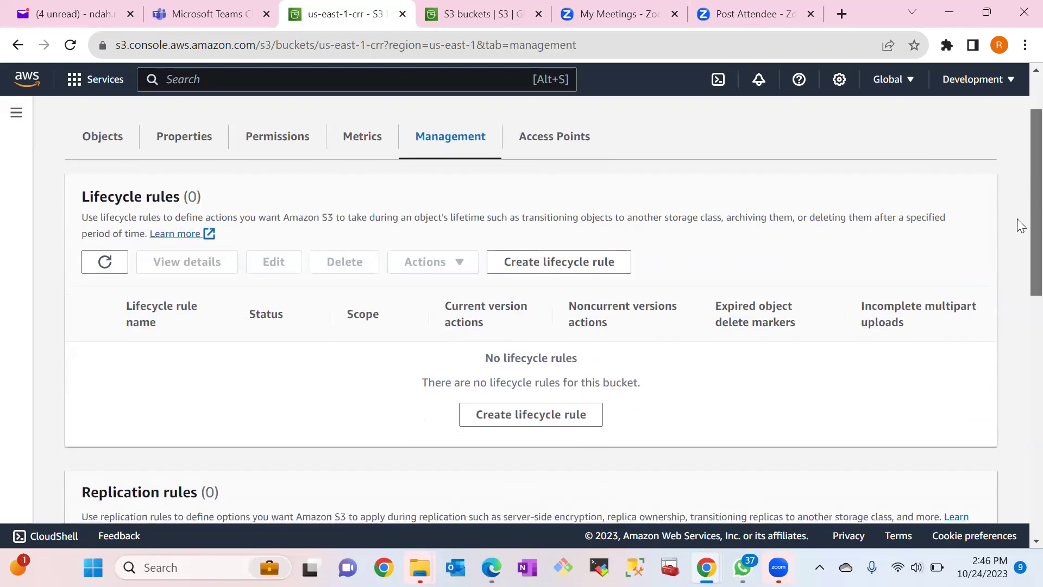
scroll(1017, 320, down, 1)
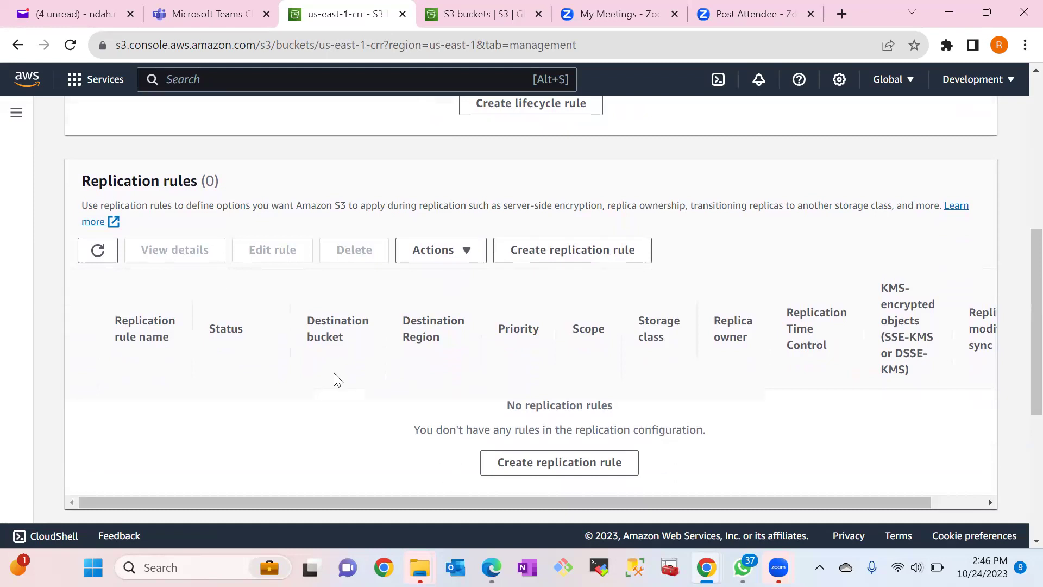
click(530, 471)
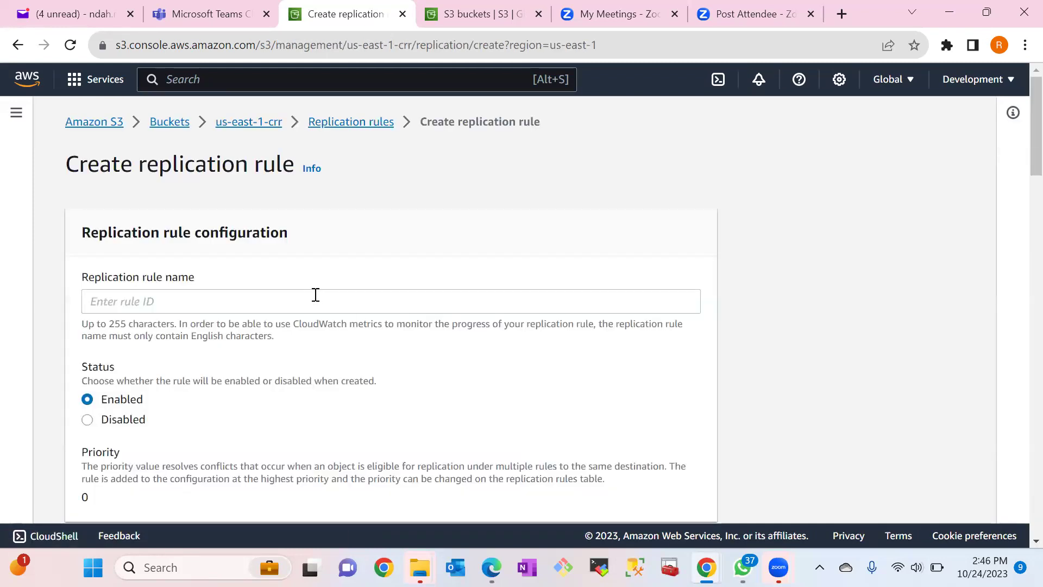
Step: Name the replication rule crr-rep-rule and apply it to all objects in the source bucket
click(235, 299)
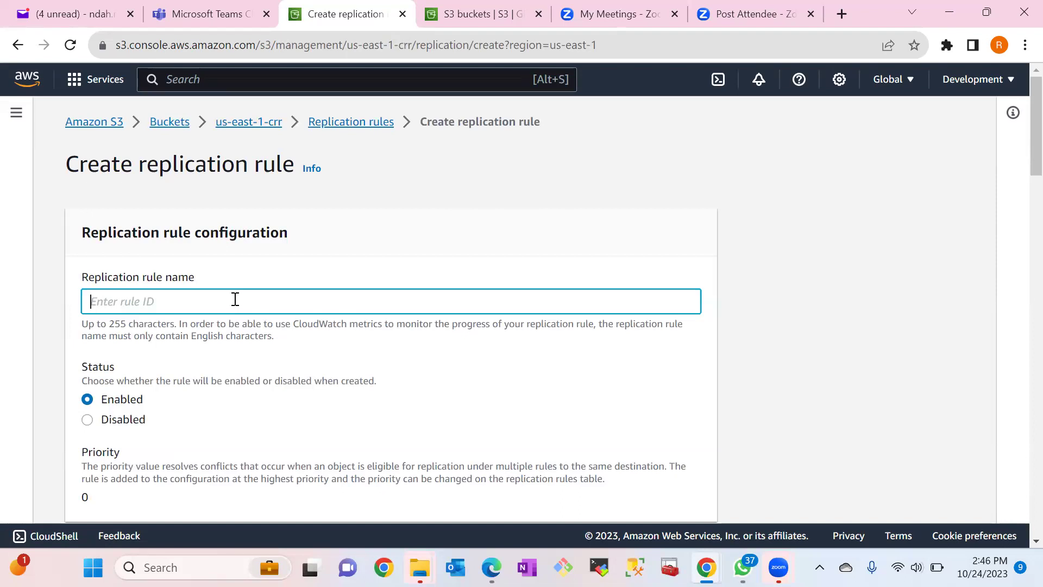
text(crr-rep-rule)
scroll(1021, 139, down, 3)
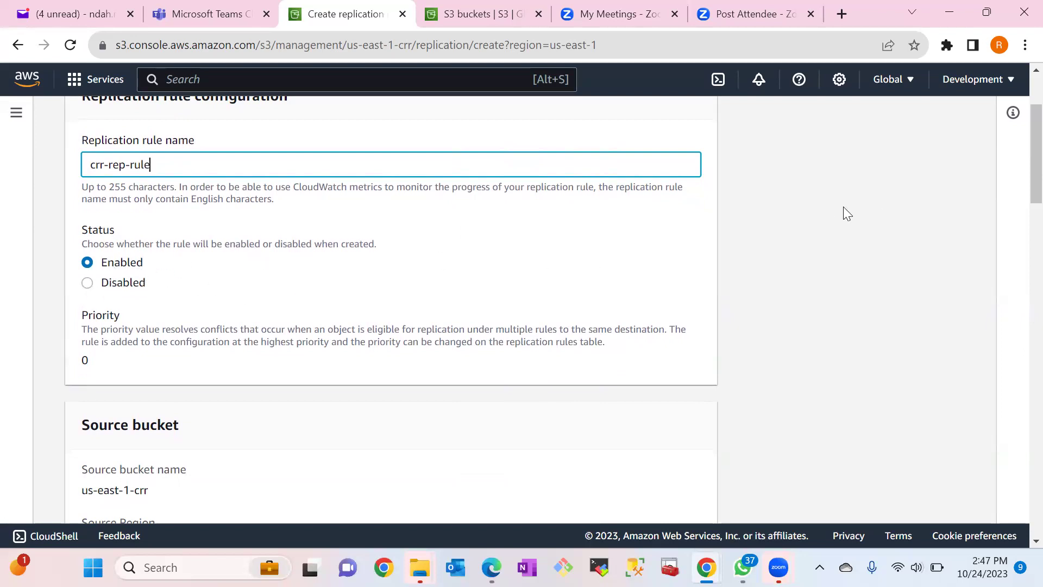
scroll(1019, 163, down, 2)
scroll(1018, 179, down, 3)
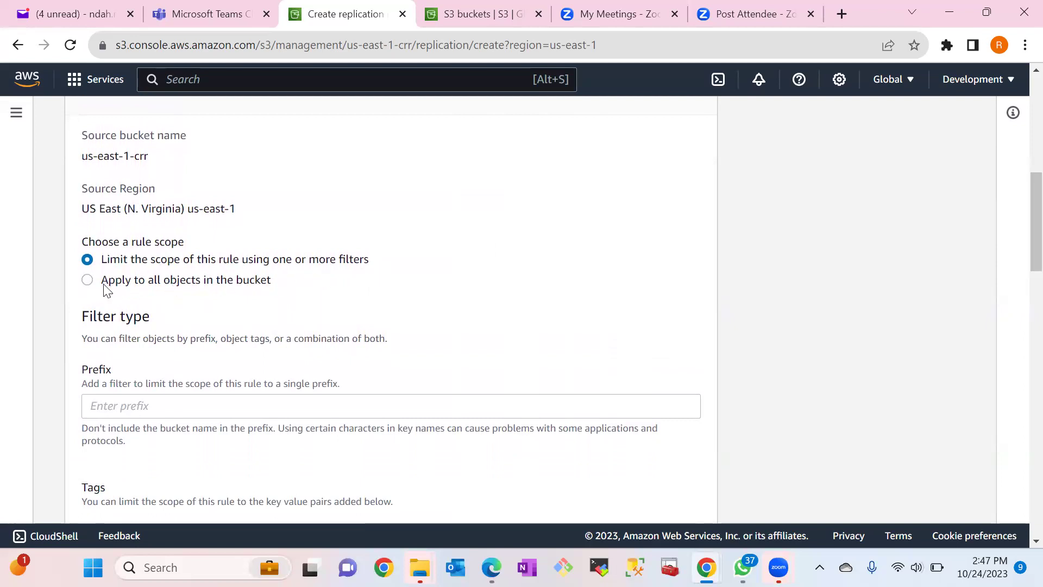
click(88, 280)
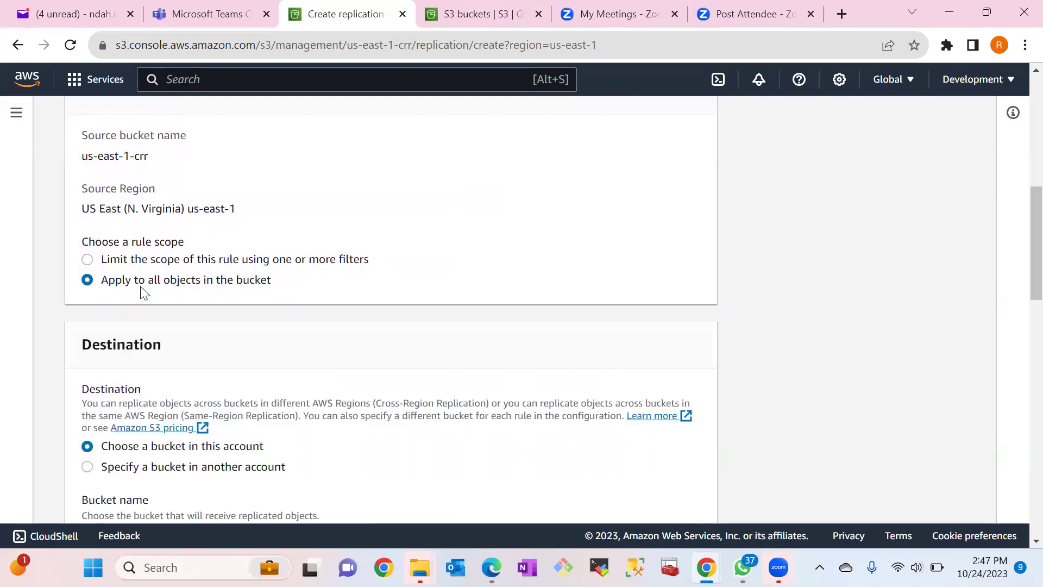
Step: Choose the us-east-2-crr bucket in this account as the replication destination
scroll(1018, 235, down, 3)
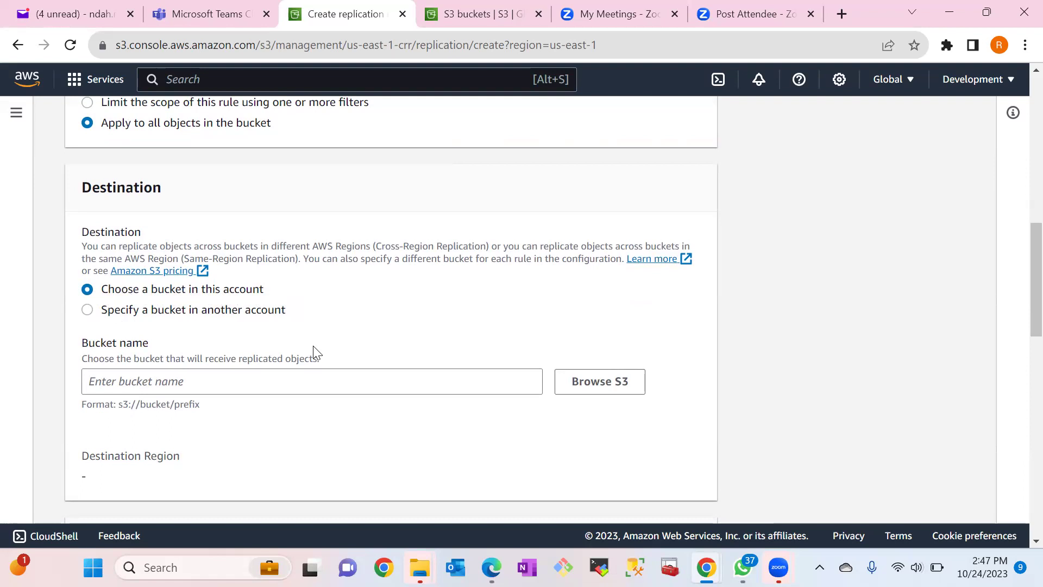
click(565, 384)
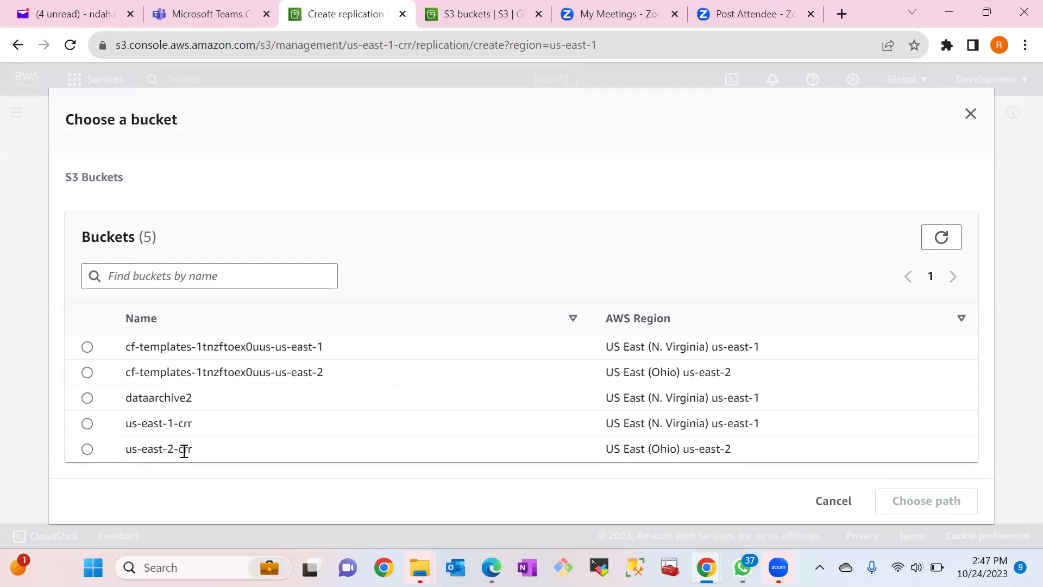
click(87, 449)
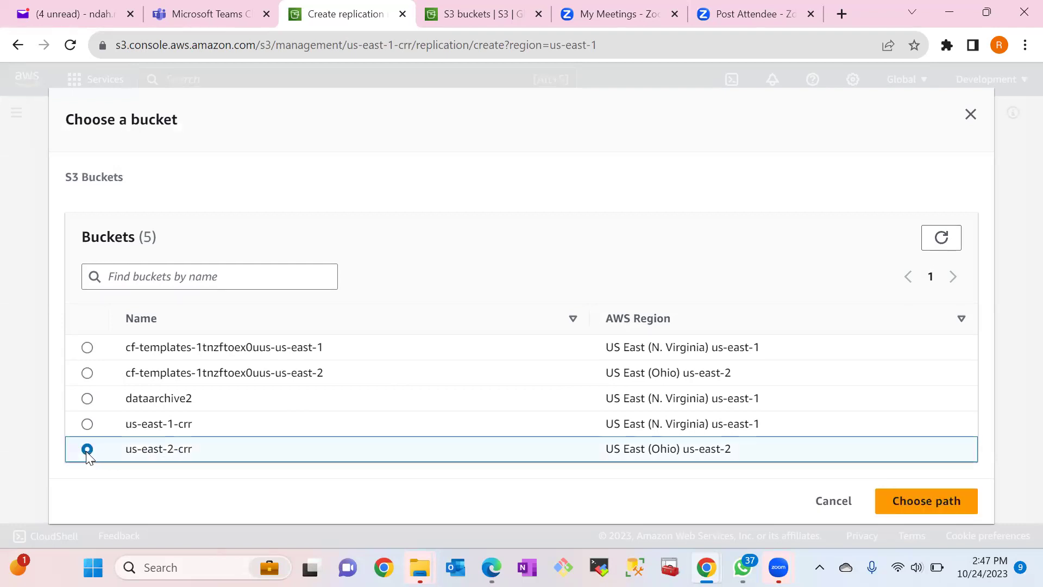
click(927, 502)
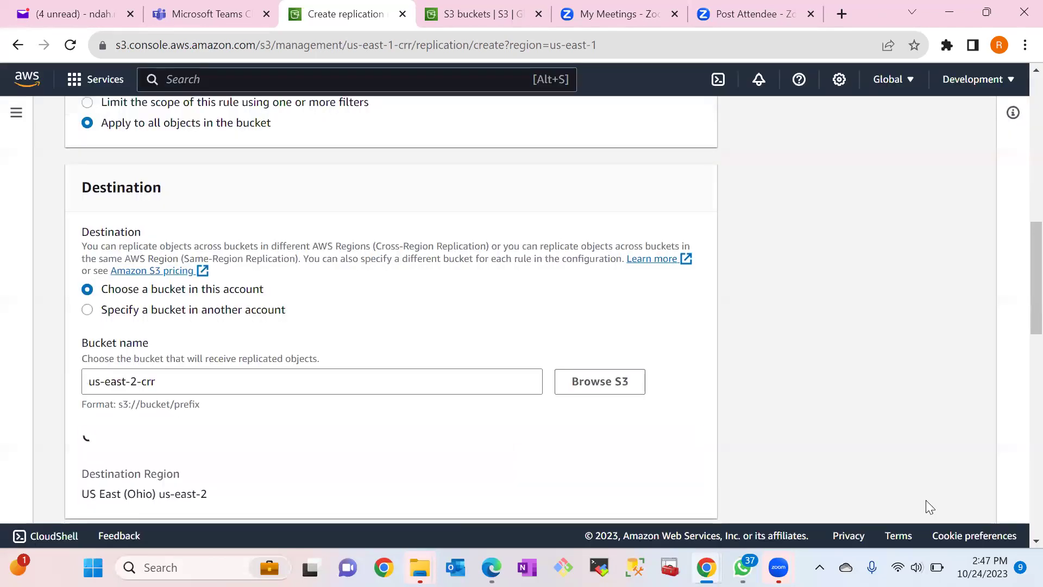
Step: Assign the existing IAM role S3_CRR to the replication rule
drag(1020, 311, 1019, 393)
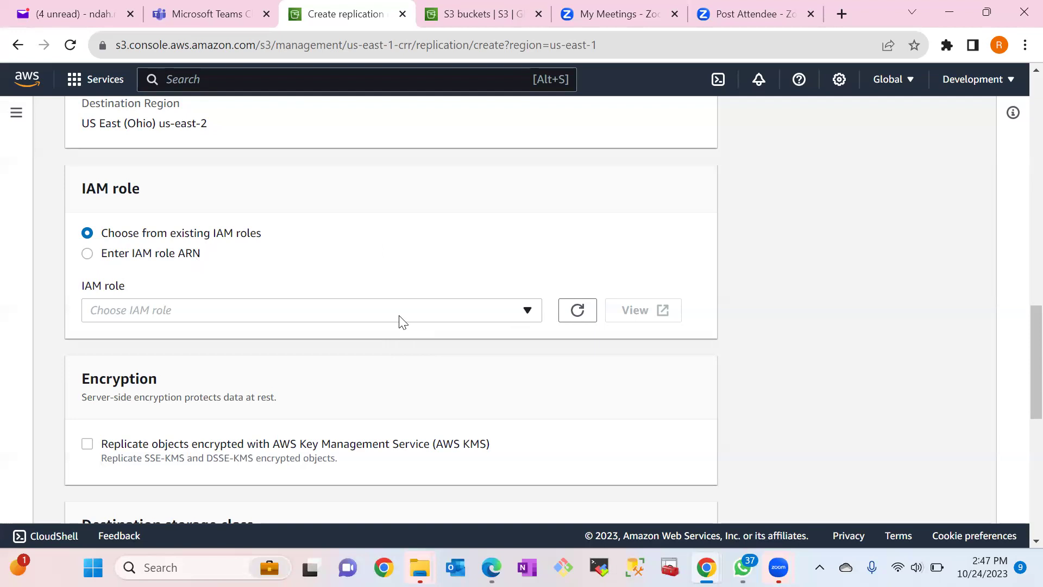
click(375, 319)
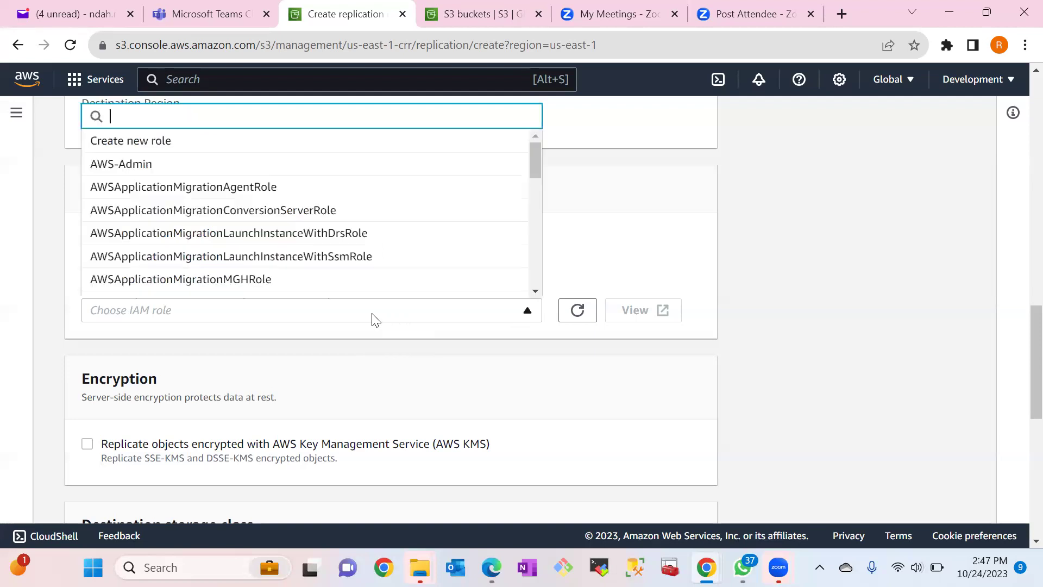
drag(535, 167, 538, 250)
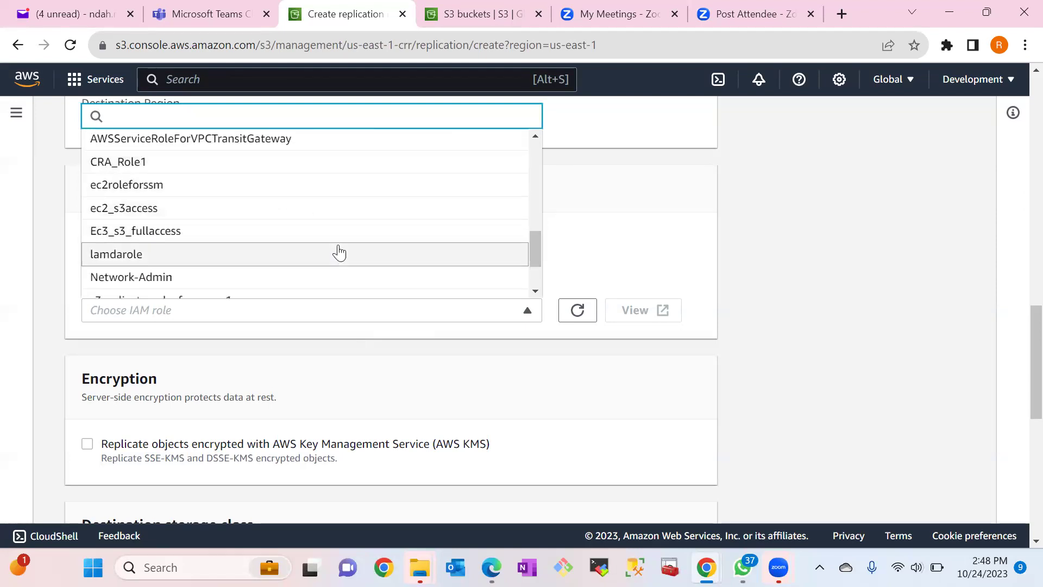
drag(536, 247, 542, 277)
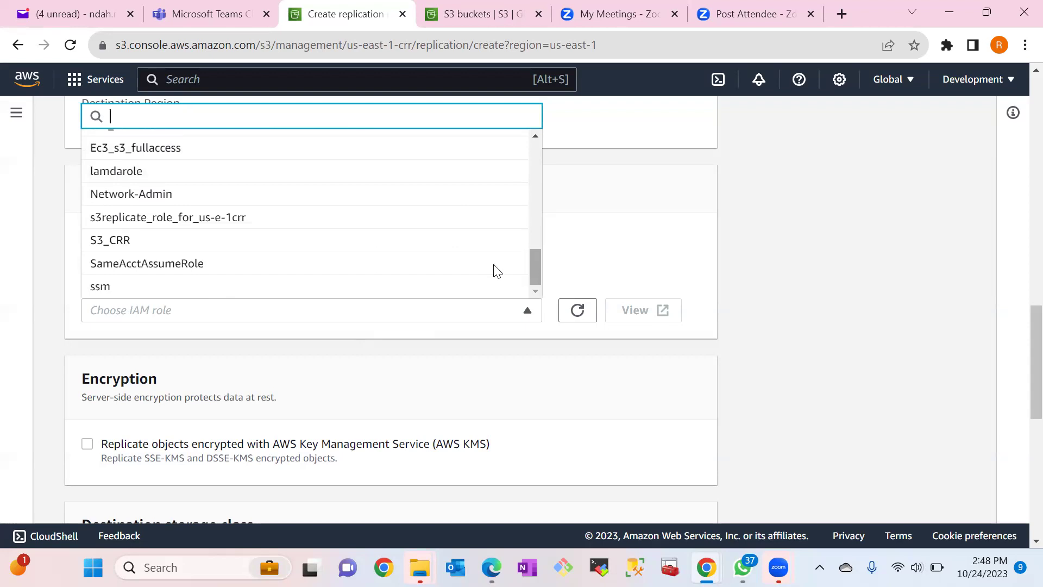
click(132, 244)
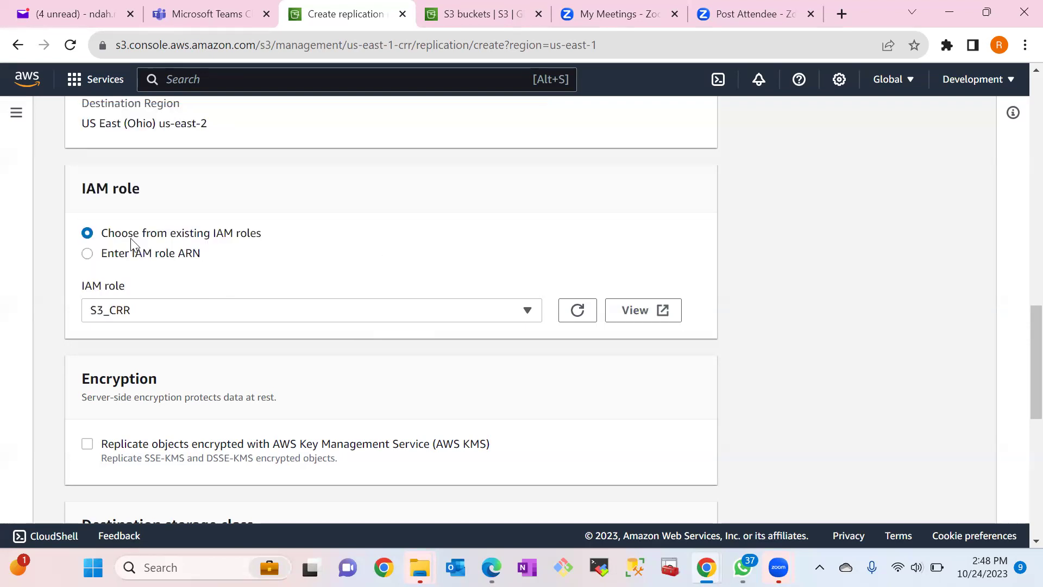
Step: Save the replication rule and choose to replicate existing objects, continuing to the Batch Operations job setup
drag(1020, 320, 1018, 456)
click(688, 482)
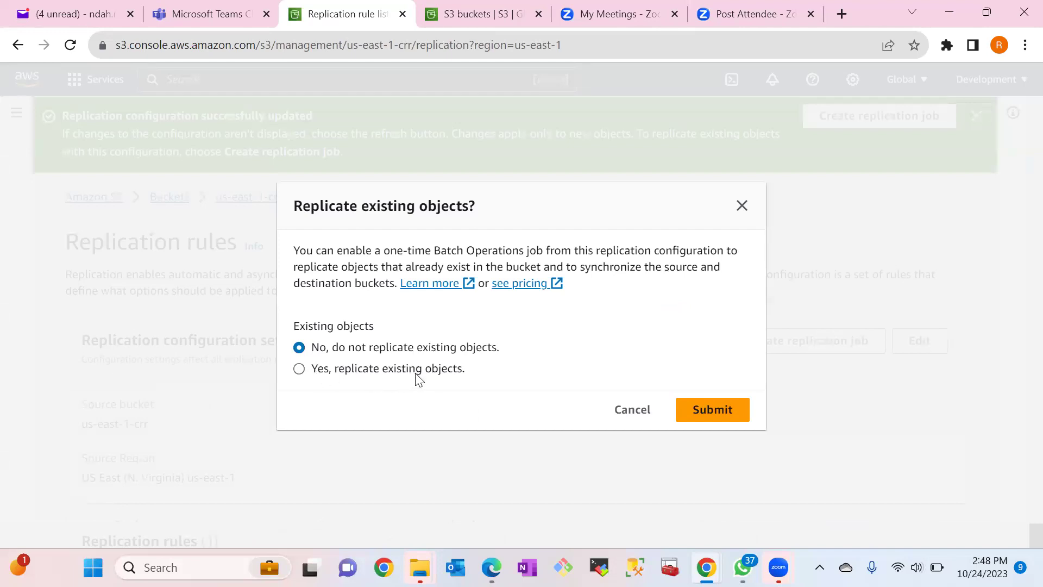
click(299, 370)
click(708, 411)
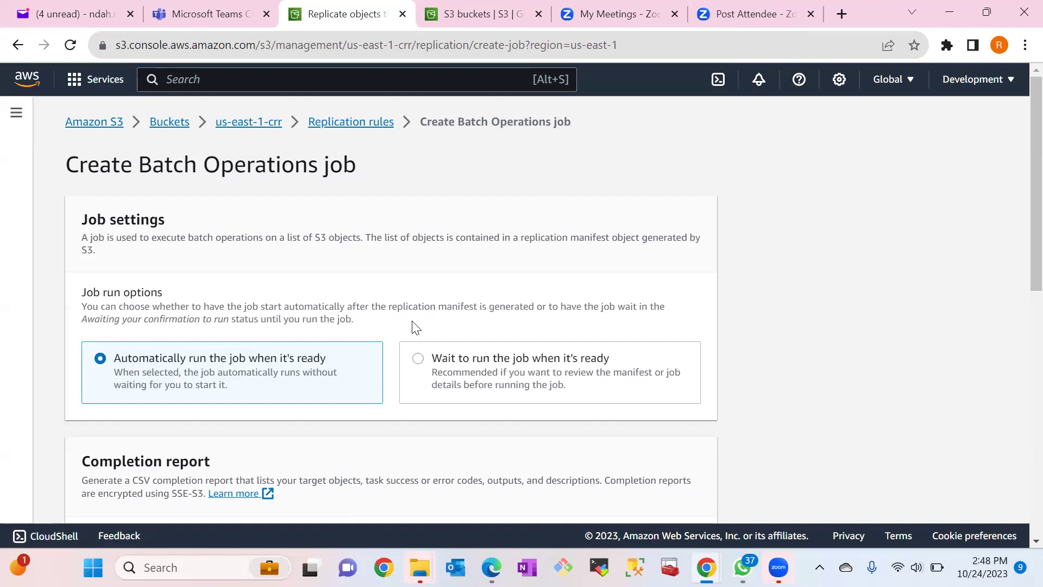
Step: Create the Batch Operations job without a completion report, keeping automatic run and a newly created IAM role
drag(1031, 164, 1017, 222)
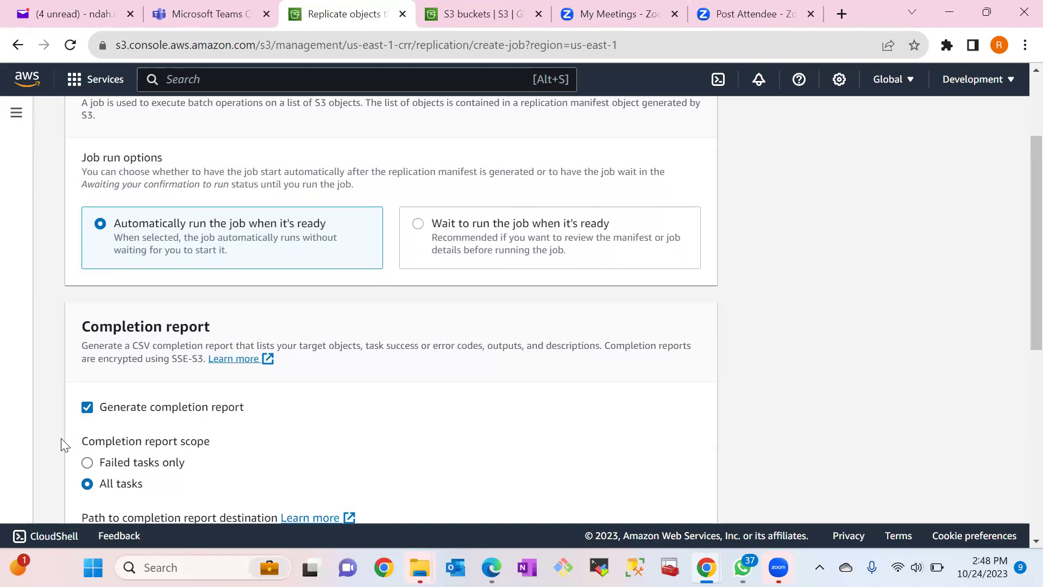
click(87, 409)
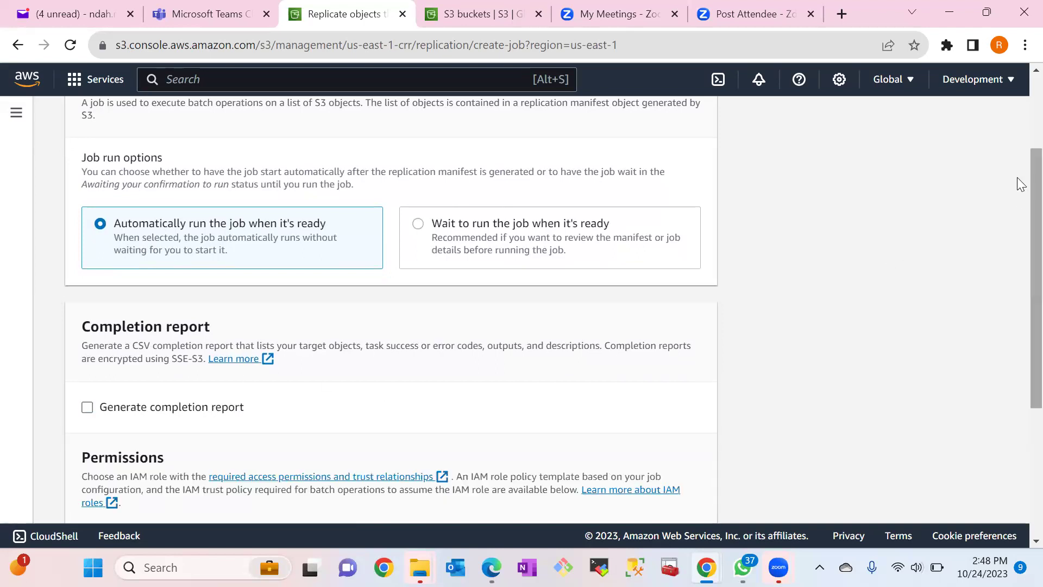
drag(1017, 185, 1017, 352)
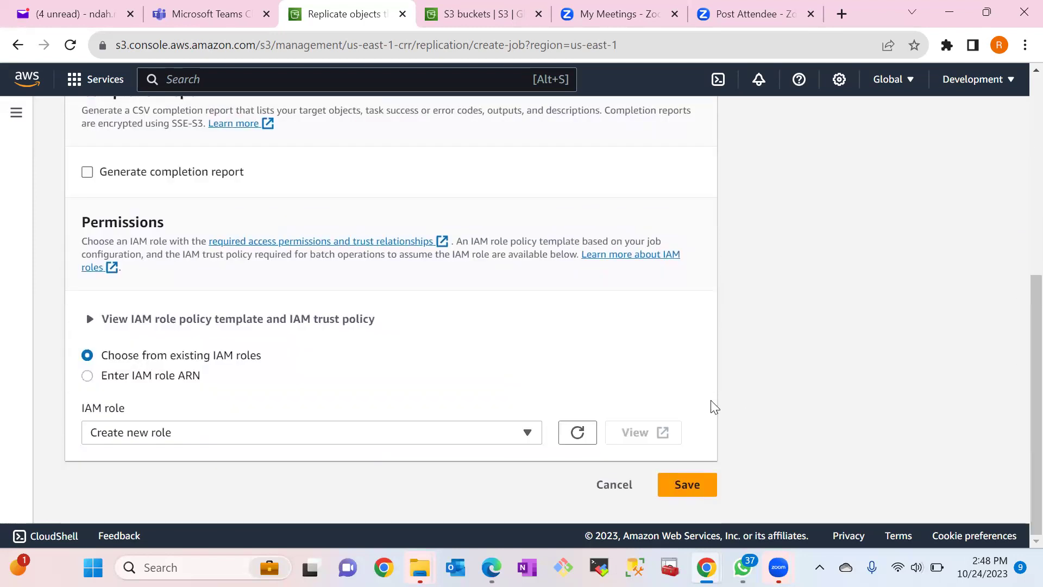
click(676, 484)
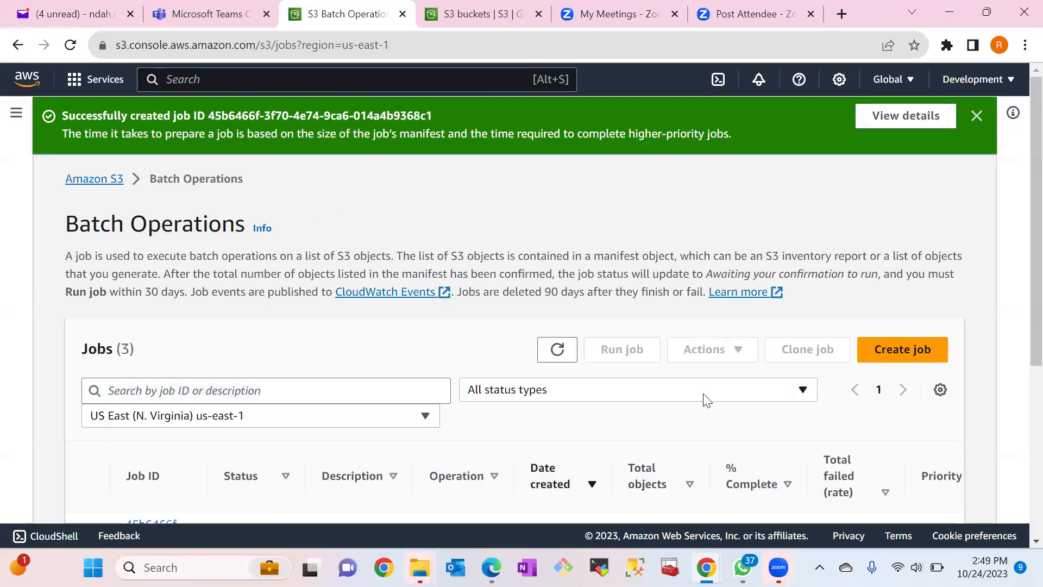
click(977, 115)
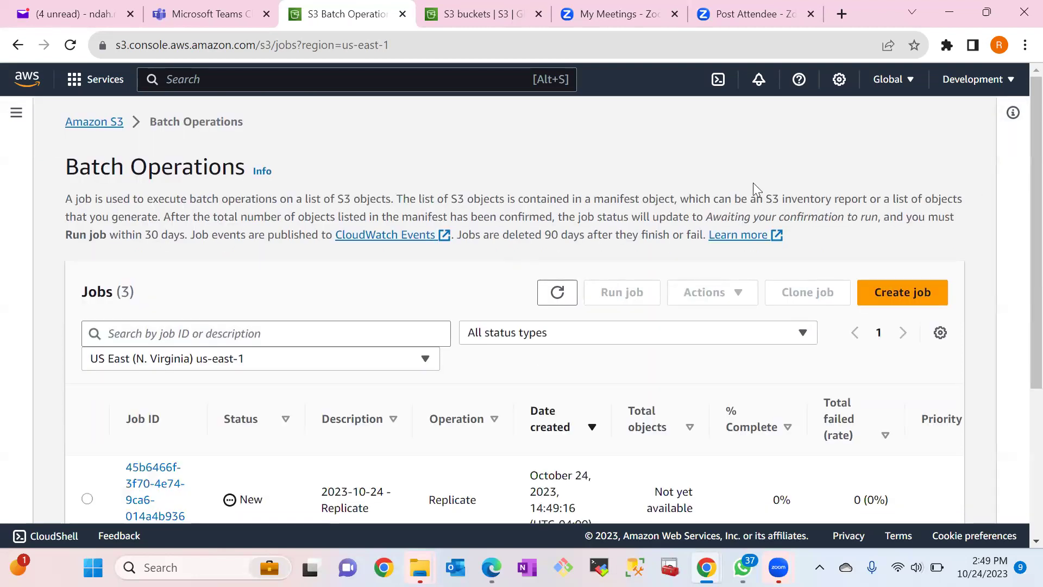
Step: Return to the S3 bucket list and open the source bucket us-east-1-crr
click(113, 124)
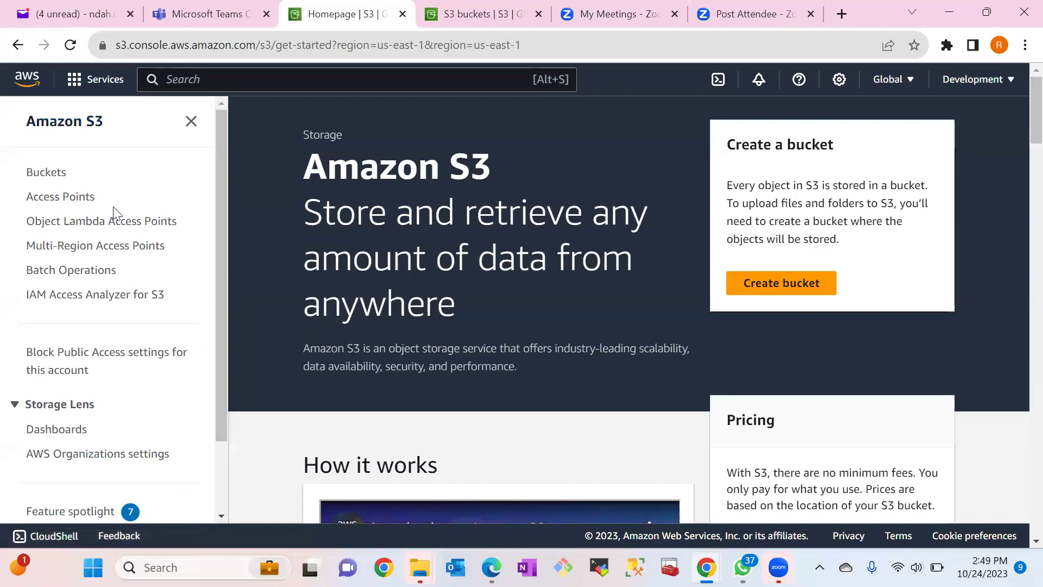
click(58, 182)
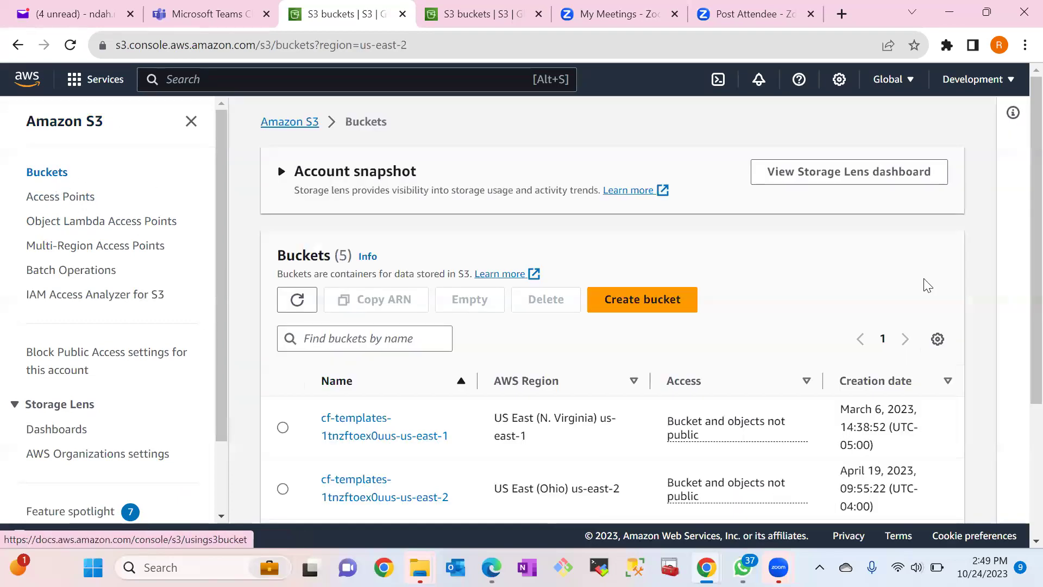
scroll(1018, 245, down, 3)
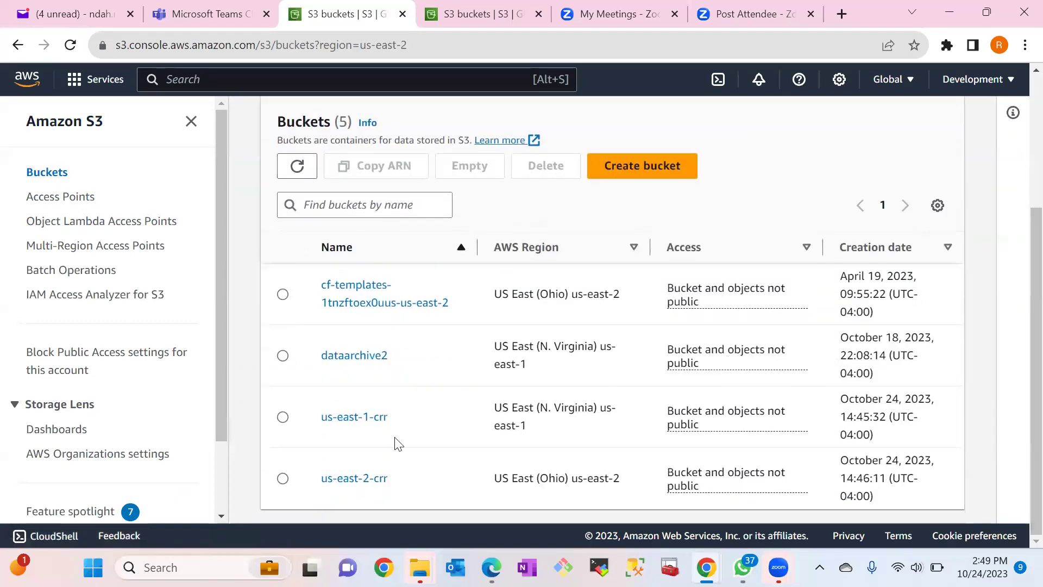
click(361, 418)
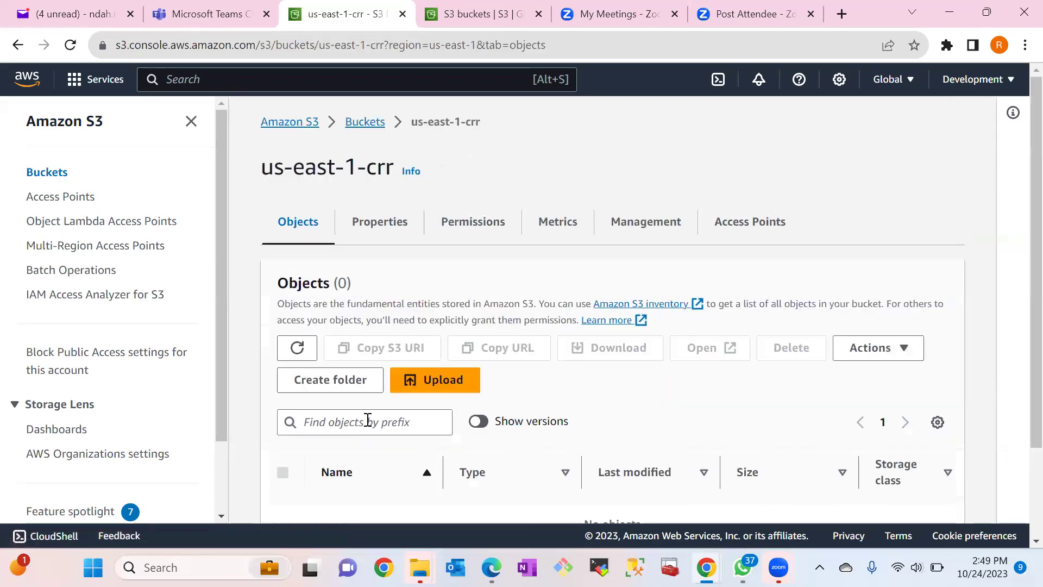
Step: Upload the Word document modified 10/13/2023 9:43 AM from the Downloads folder to the us-east-1-crr bucket
click(456, 380)
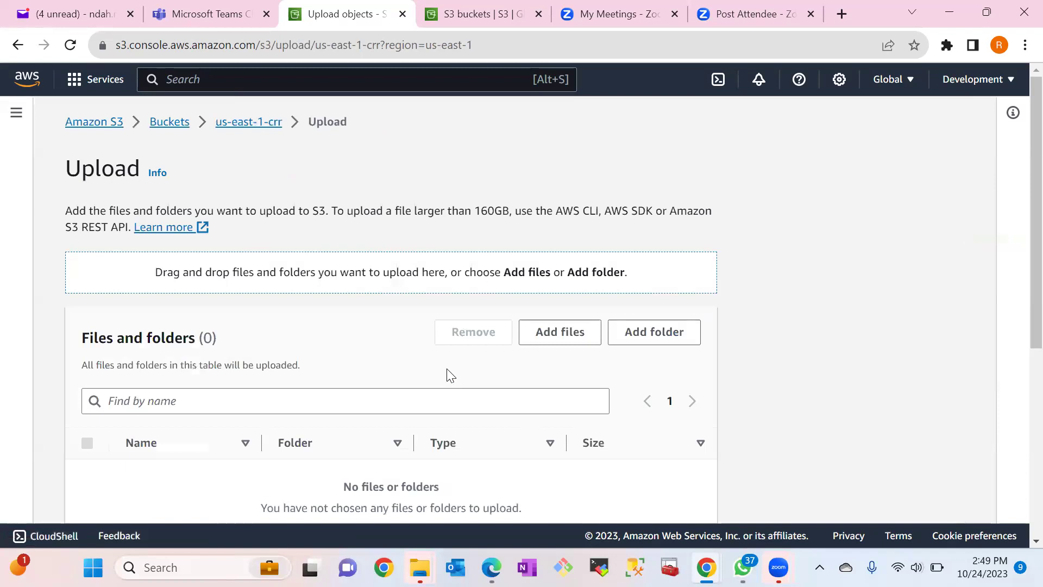
click(536, 337)
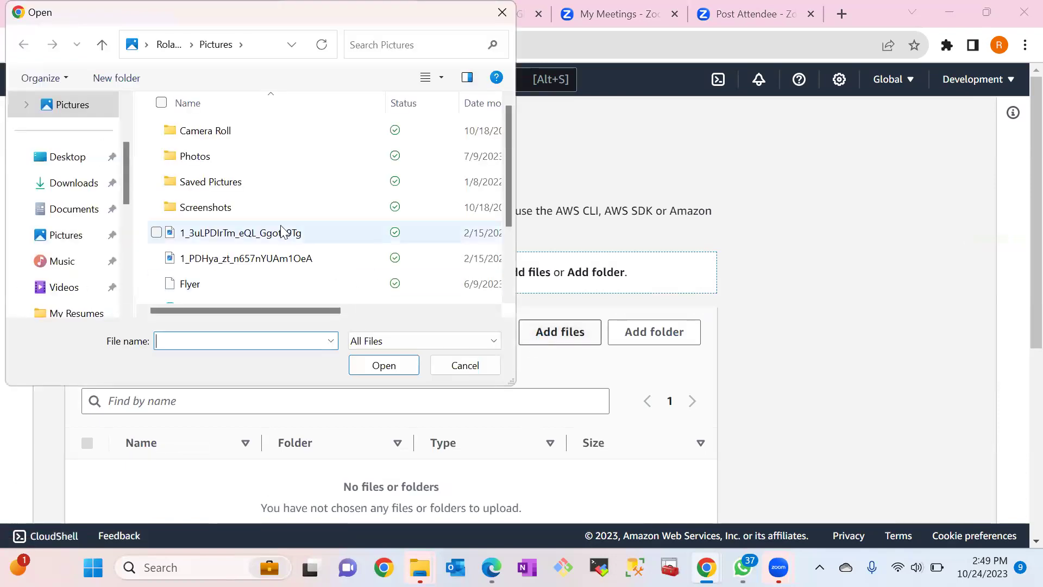
click(101, 190)
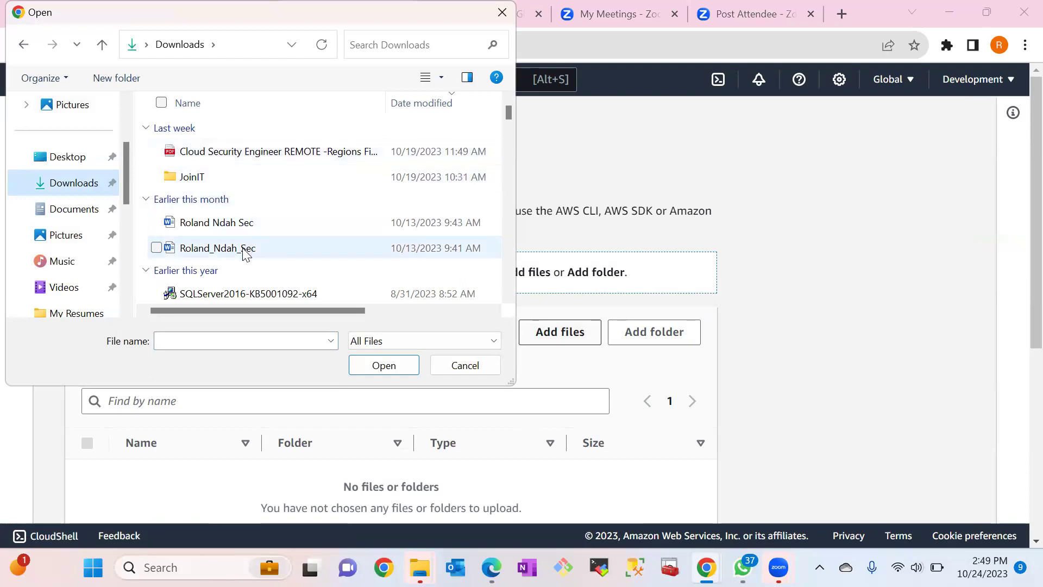
click(251, 230)
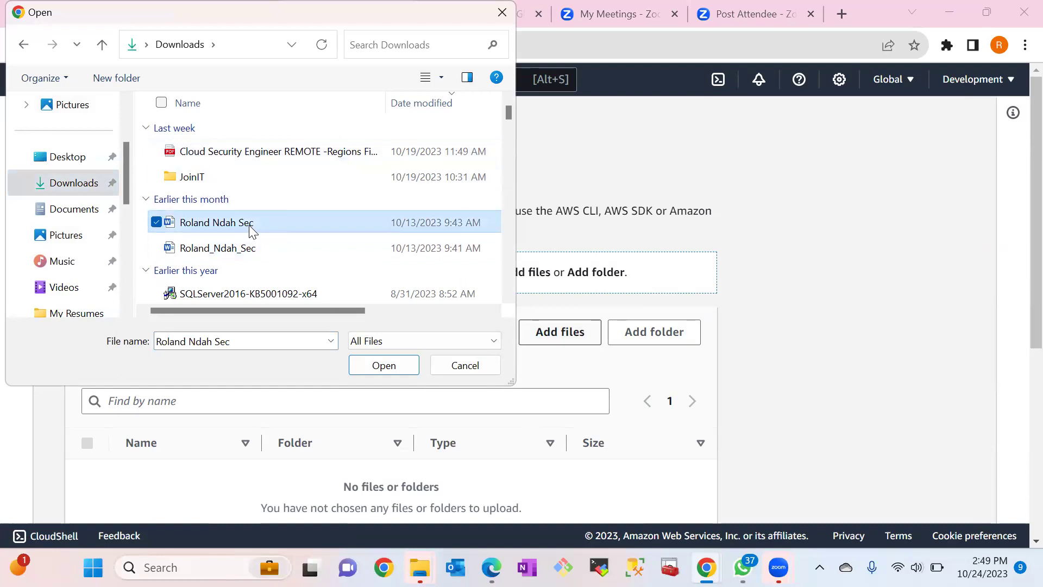
click(394, 367)
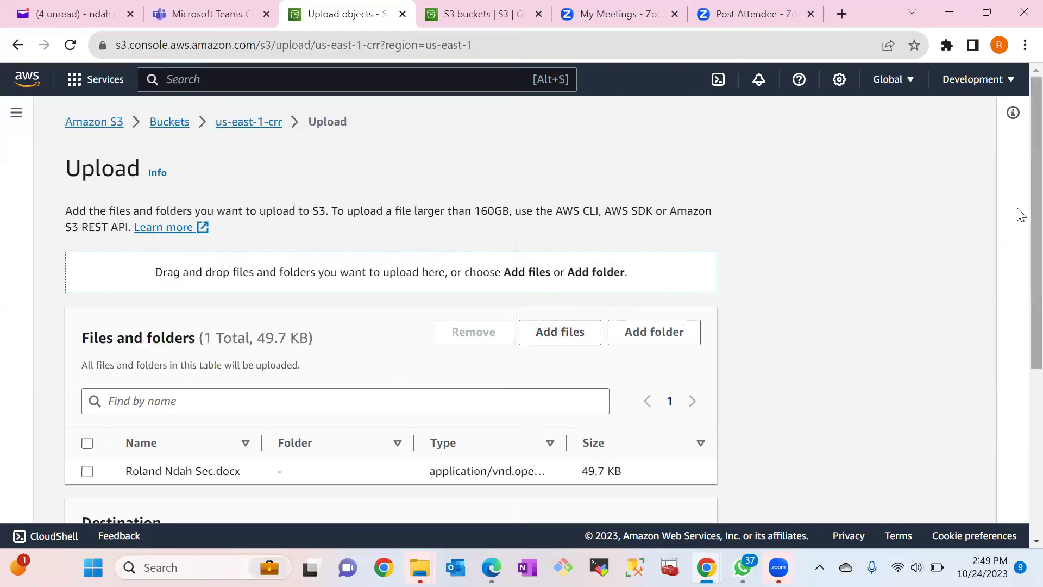
scroll(1017, 244, down, 4)
scroll(1019, 365, down, 2)
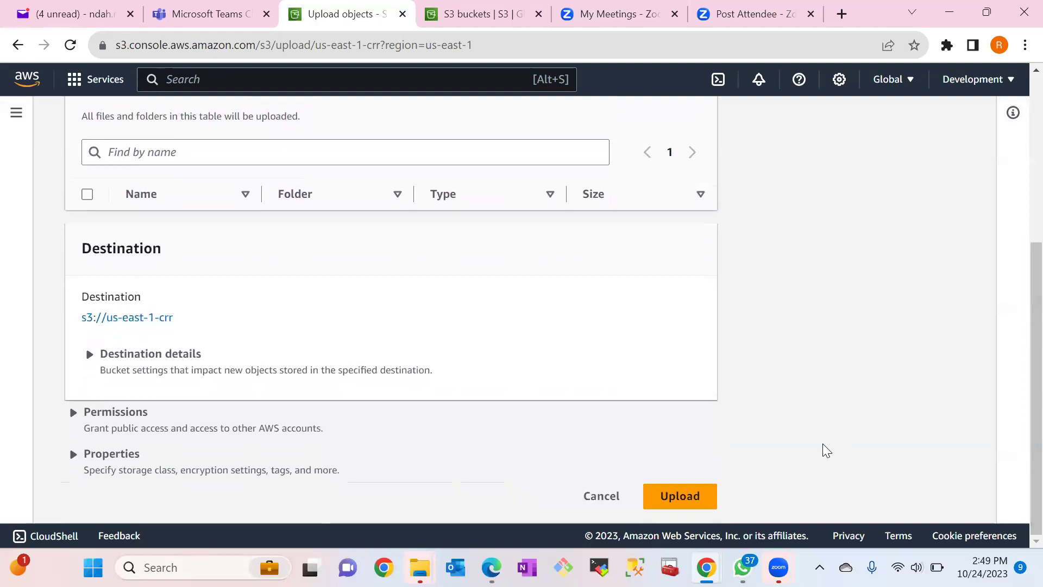
click(707, 491)
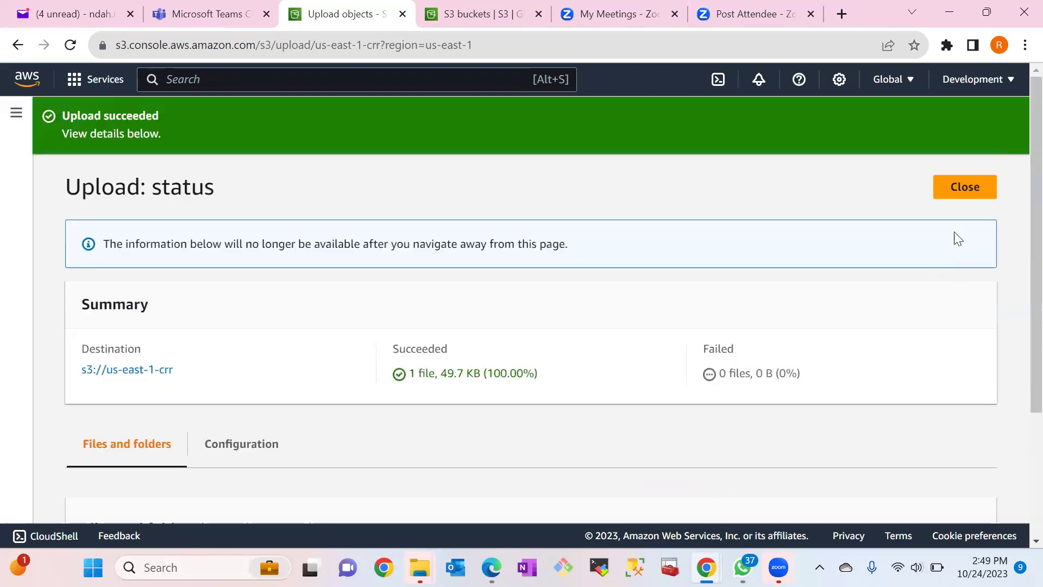
click(967, 188)
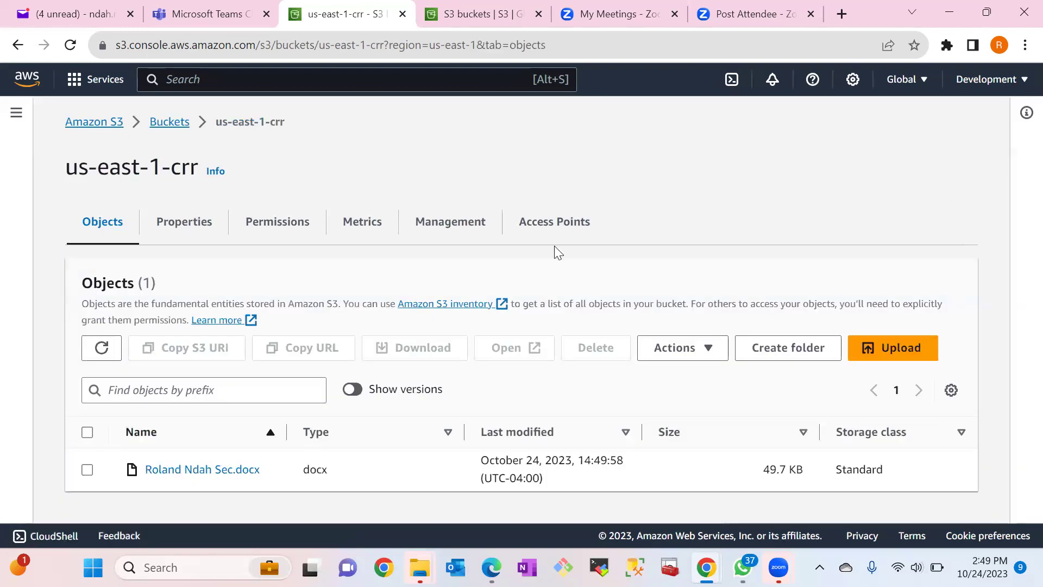
Step: Open the destination bucket us-east-2-crr and reload its object list to check for the replicated document
click(161, 124)
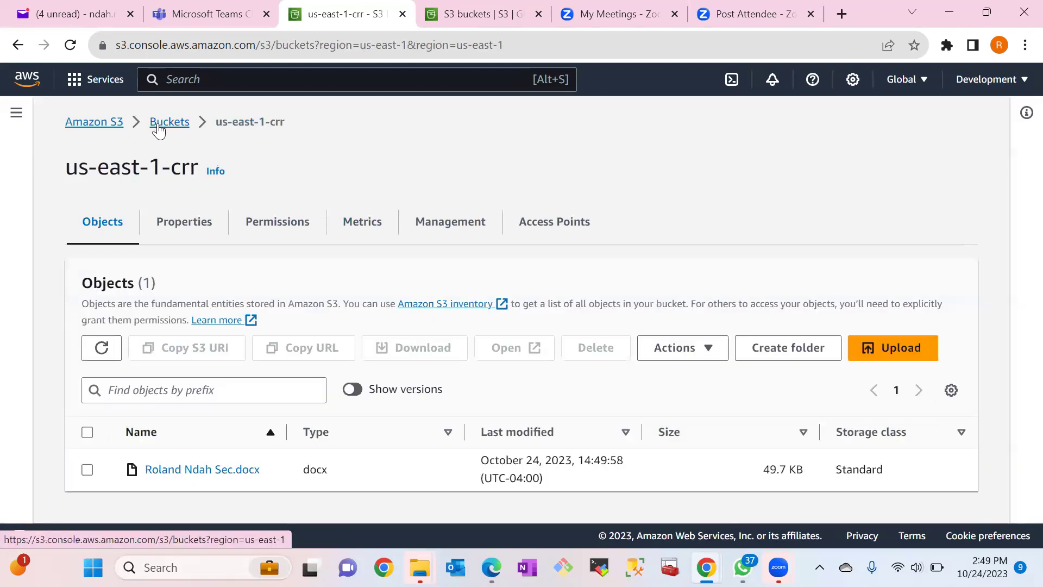
scroll(1018, 218, down, 2)
click(186, 485)
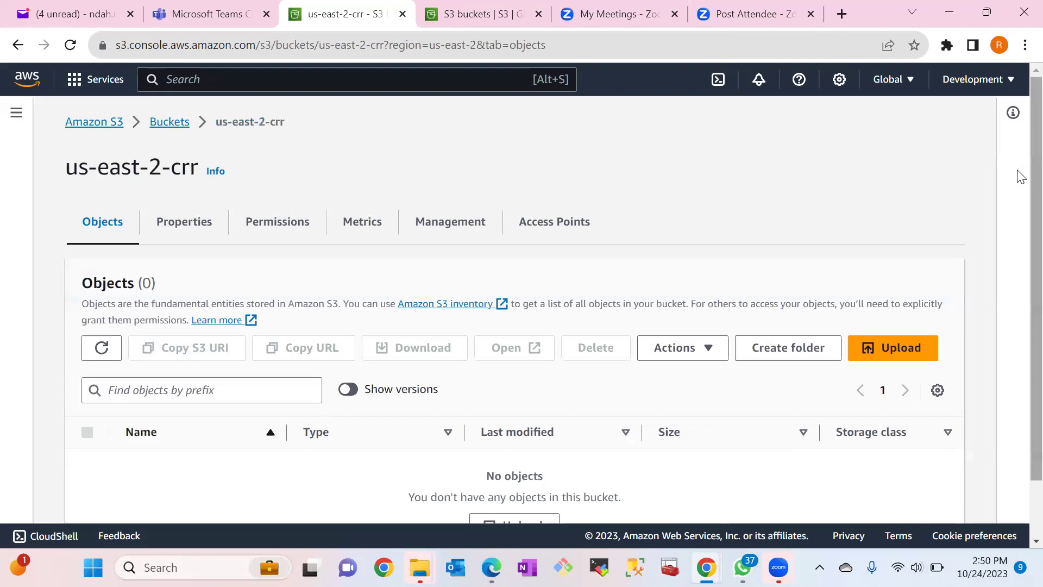
scroll(1021, 182, down, 2)
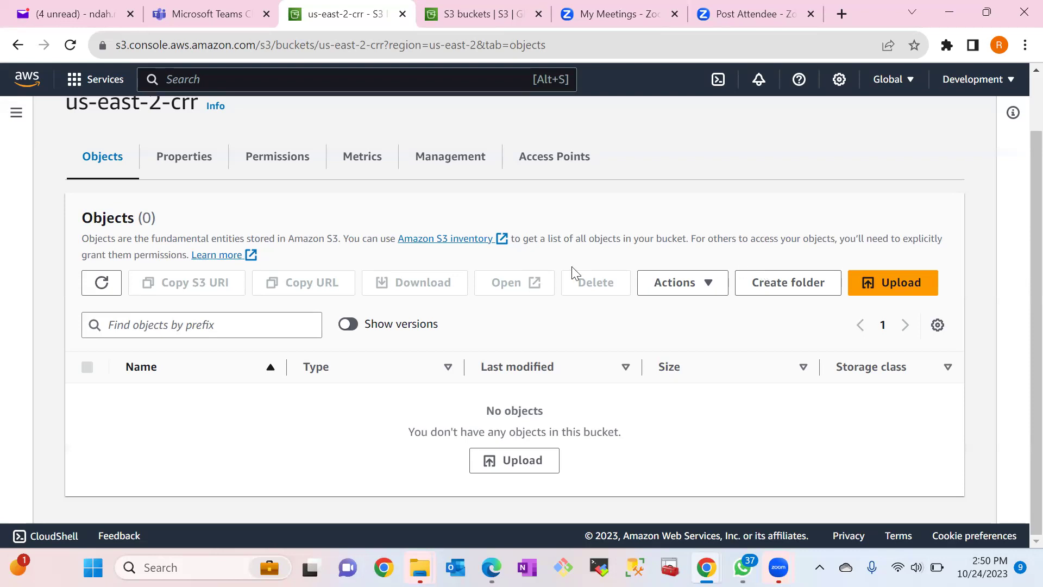
click(70, 45)
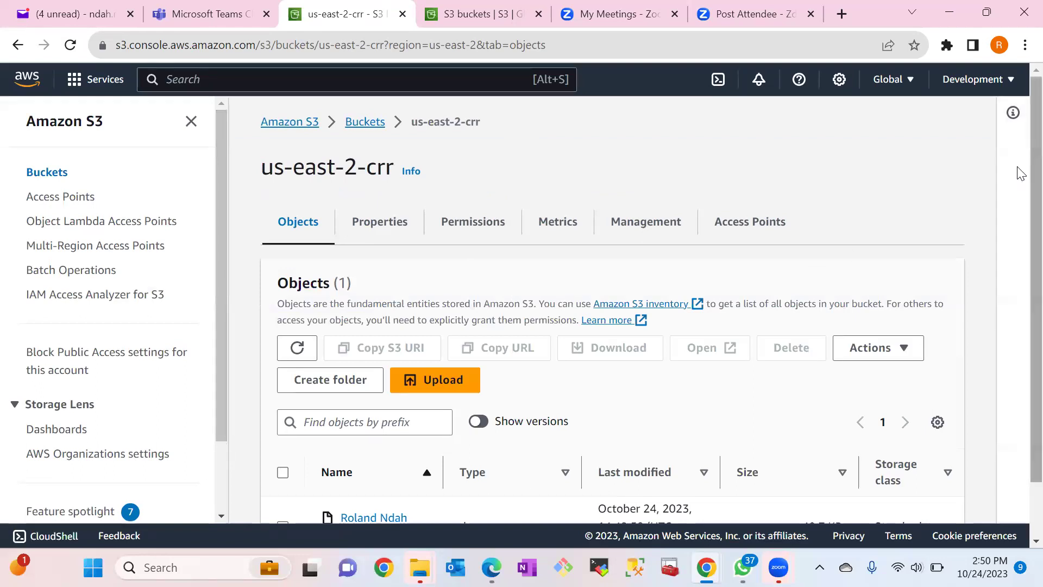
scroll(1021, 173, down, 2)
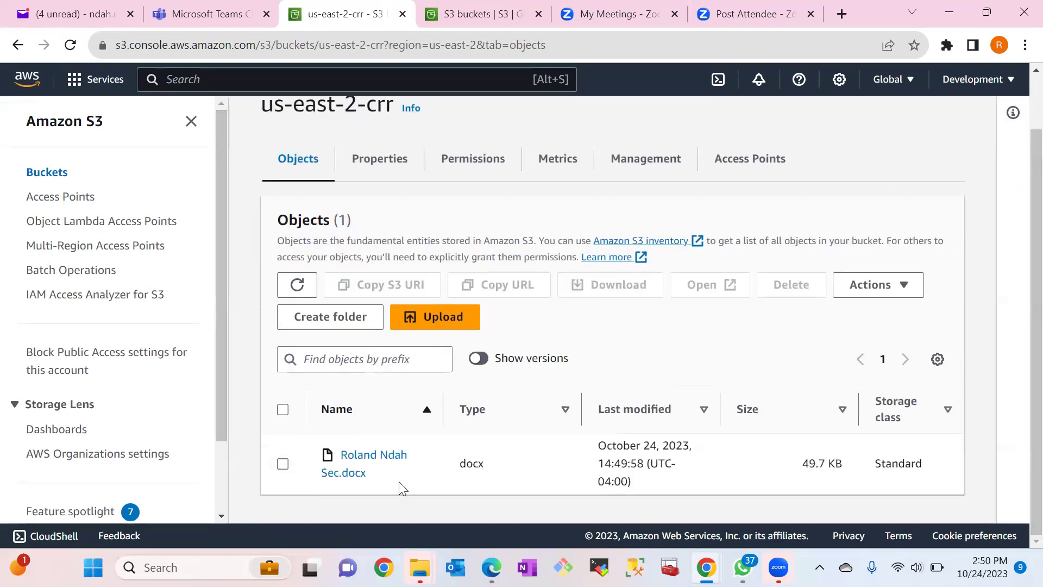